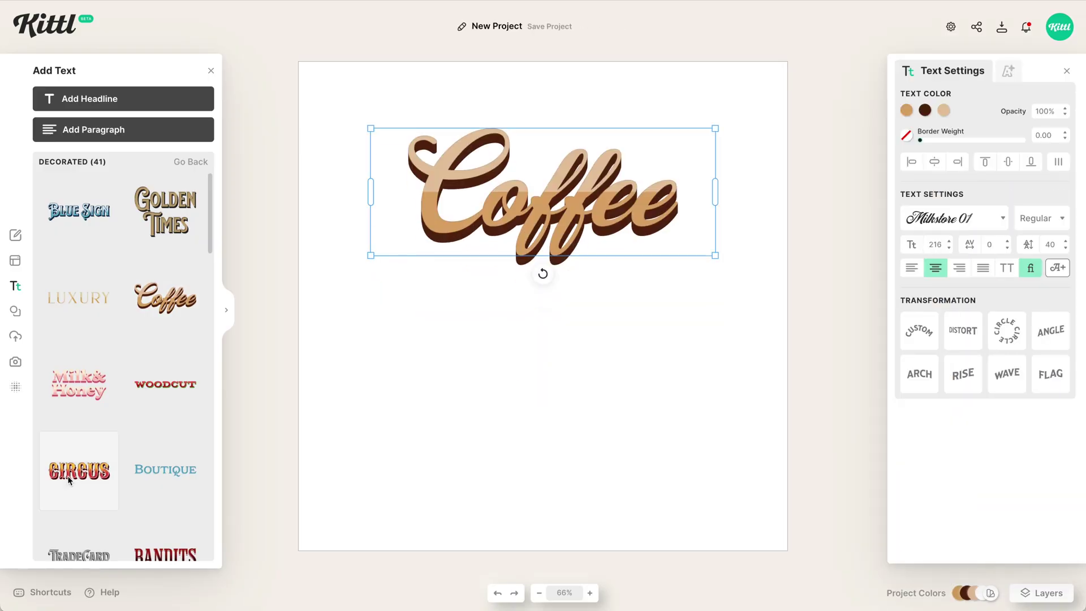
Add the Circus decorated headline and another decorated text style below it
click(77, 468)
scroll(145, 378, down, 2)
scroll(145, 378, down, 7)
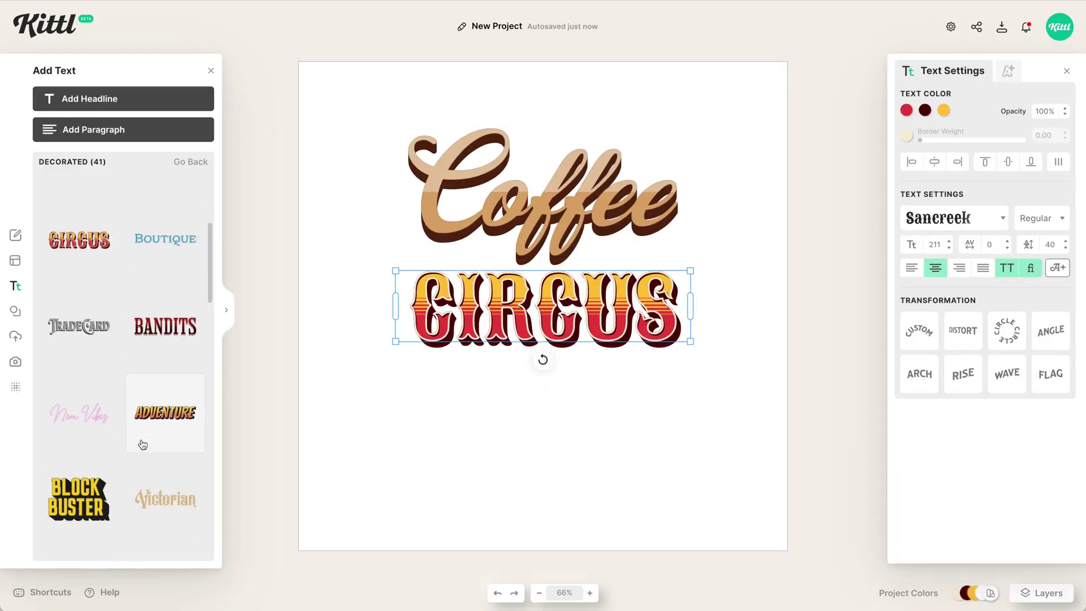
click(77, 376)
scroll(120, 398, down, 5)
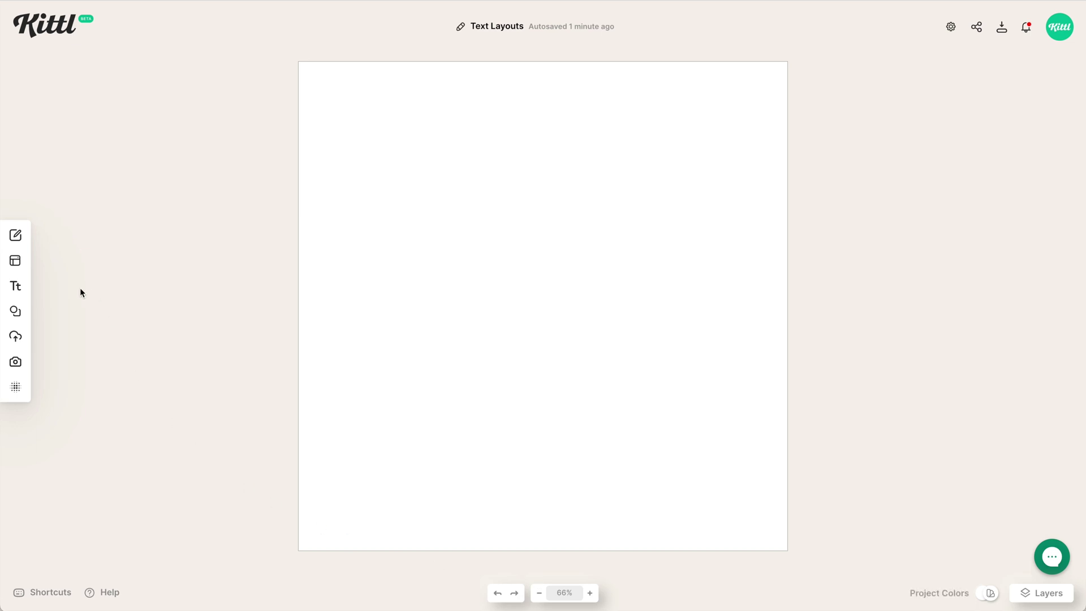
Browse all Vintage text templates and add the Sanborn Coffee layout to the canvas
click(21, 287)
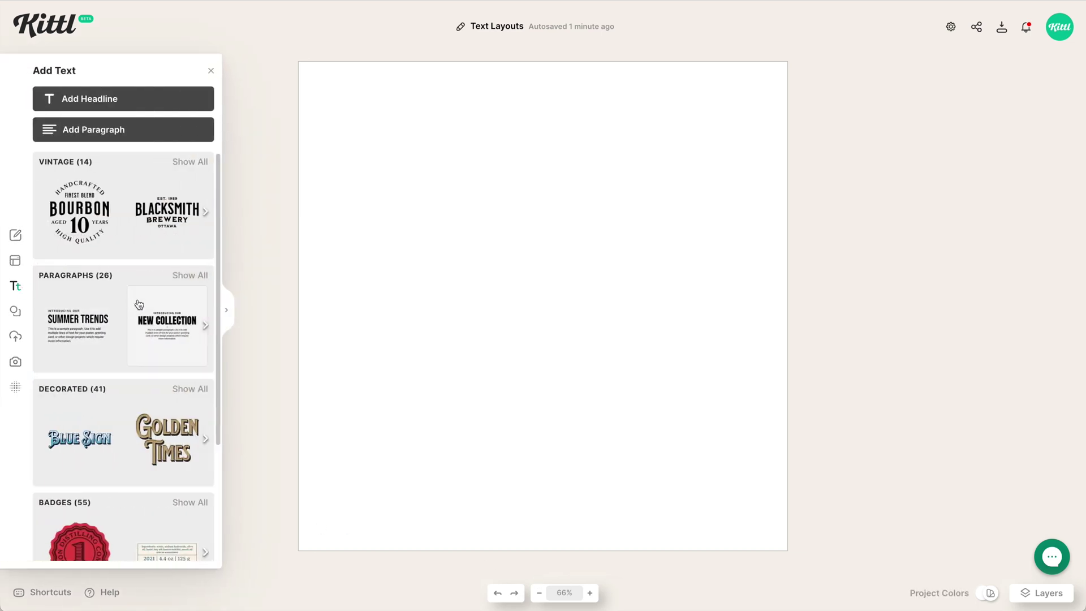
scroll(139, 305, down, 3)
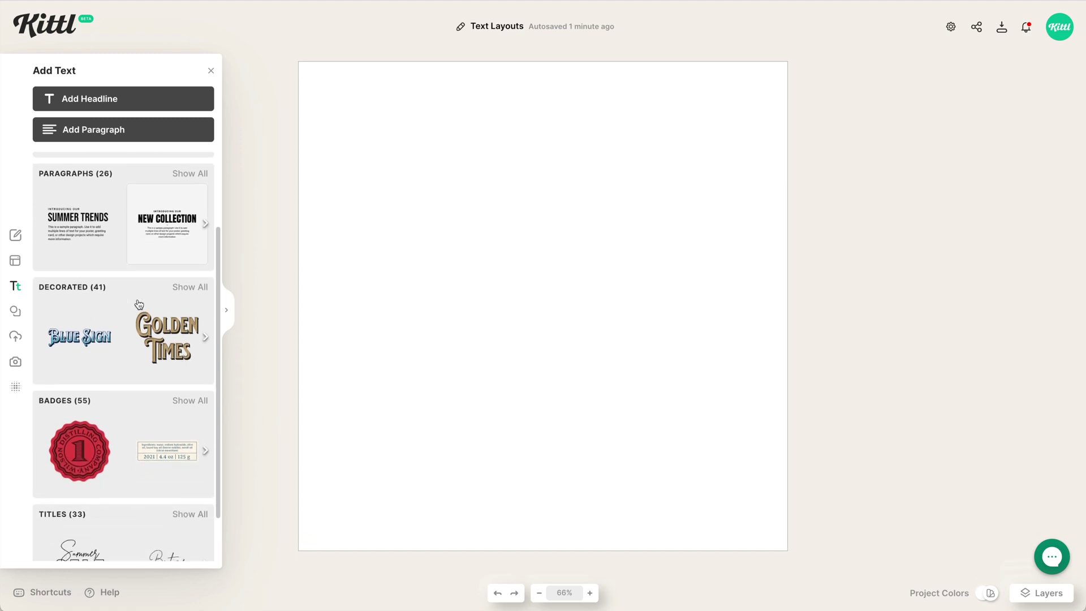
scroll(138, 305, up, 3)
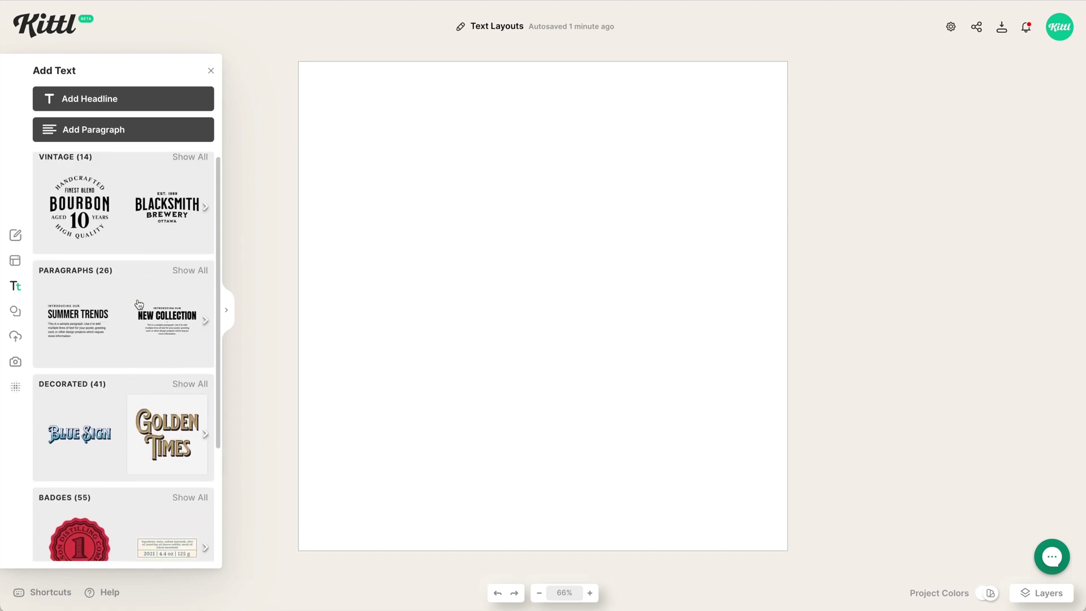
click(194, 163)
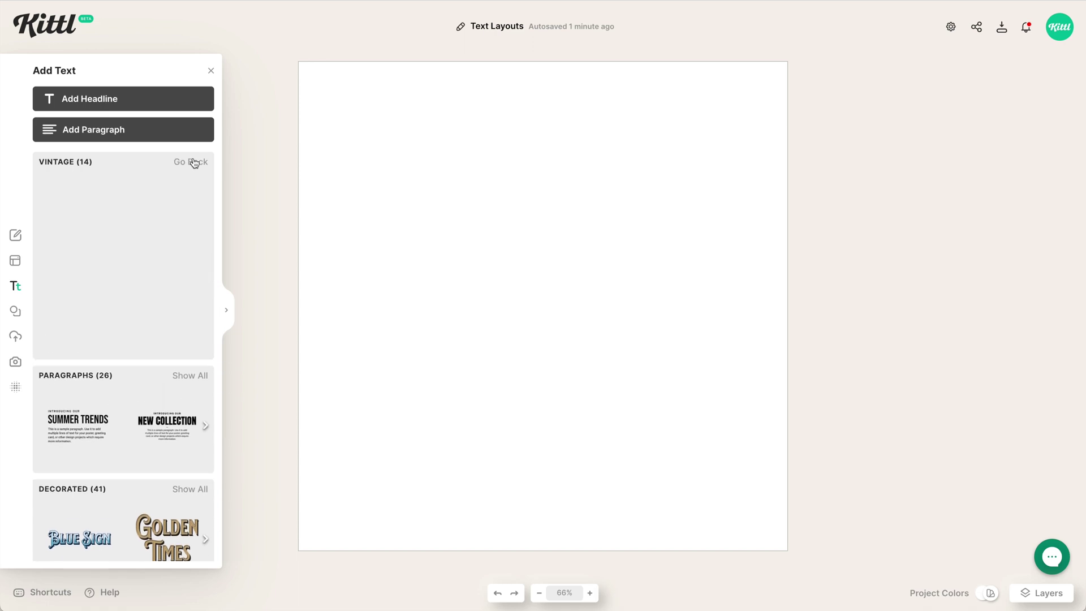
scroll(119, 335, down, 1)
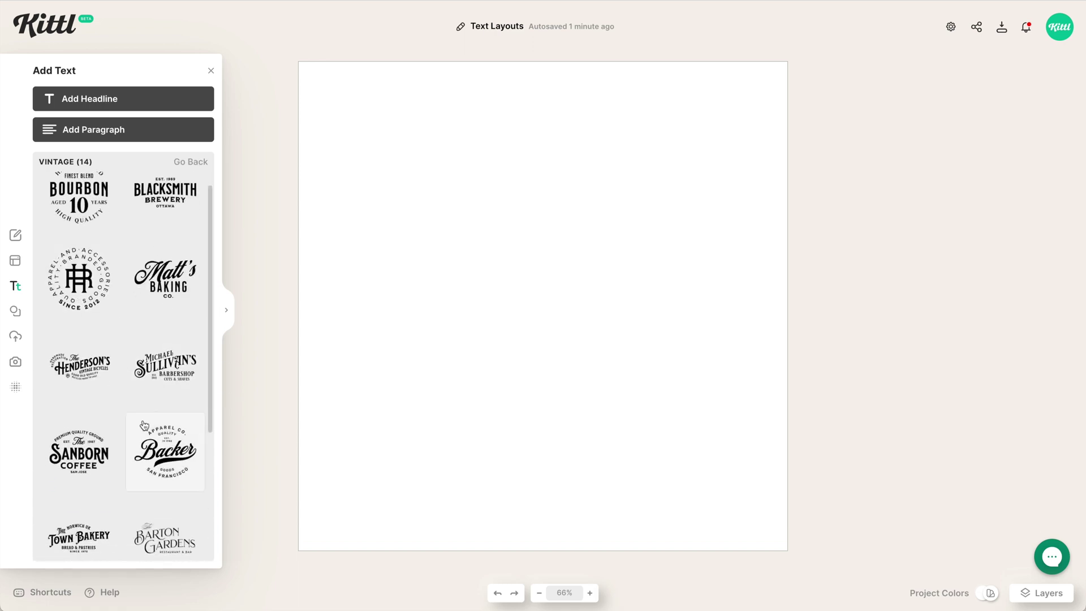
click(94, 454)
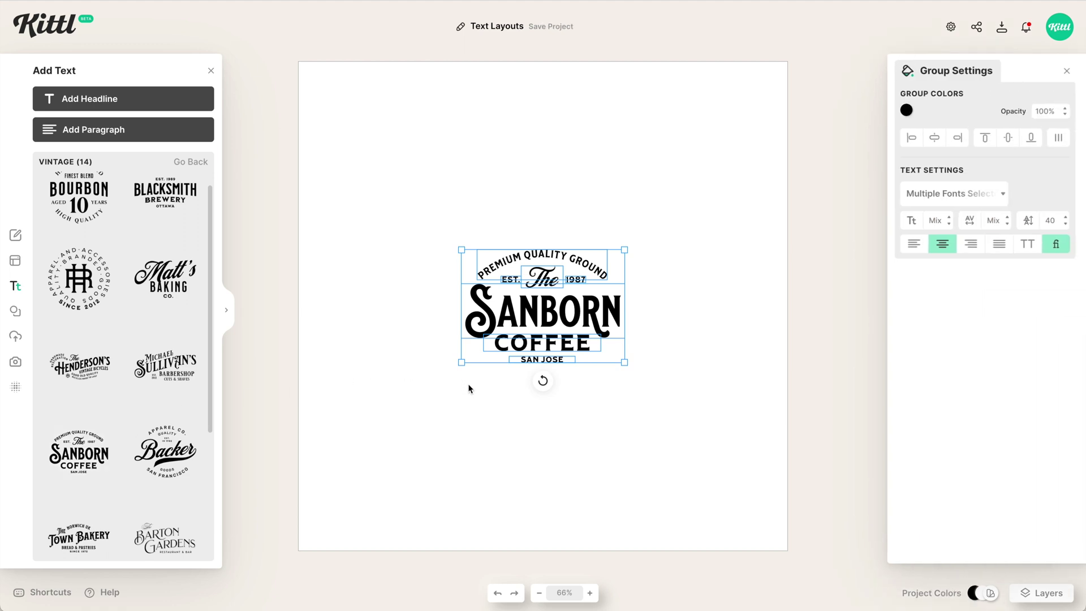
Delete the Sanborn Coffee badge and place an enlarged, centered Blue Sparrow Leather Goods badge
drag(514, 344, 511, 358)
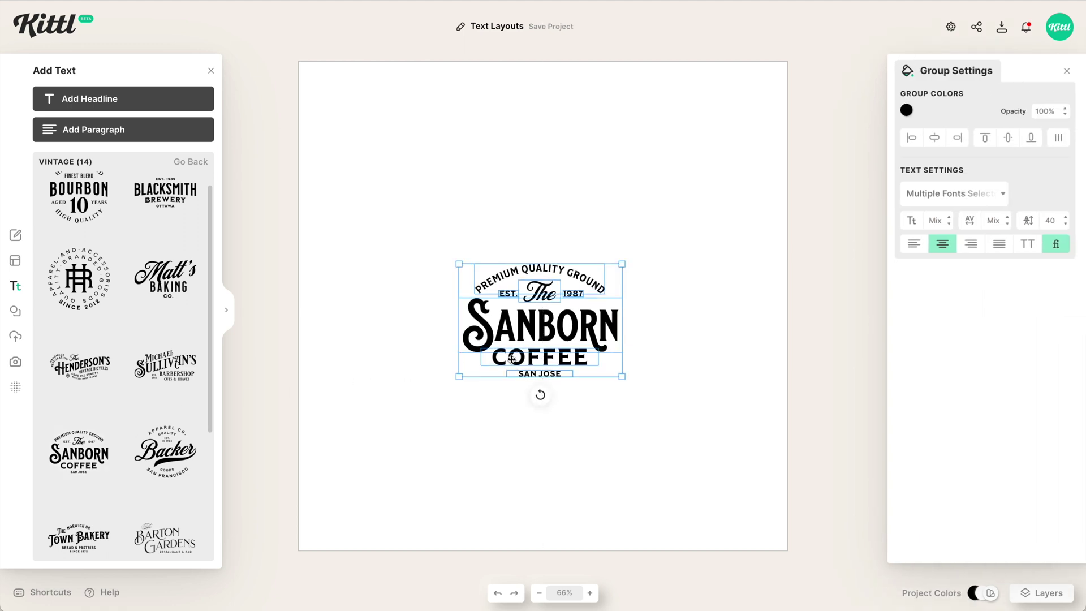
key(Delete)
scroll(148, 387, down, 4)
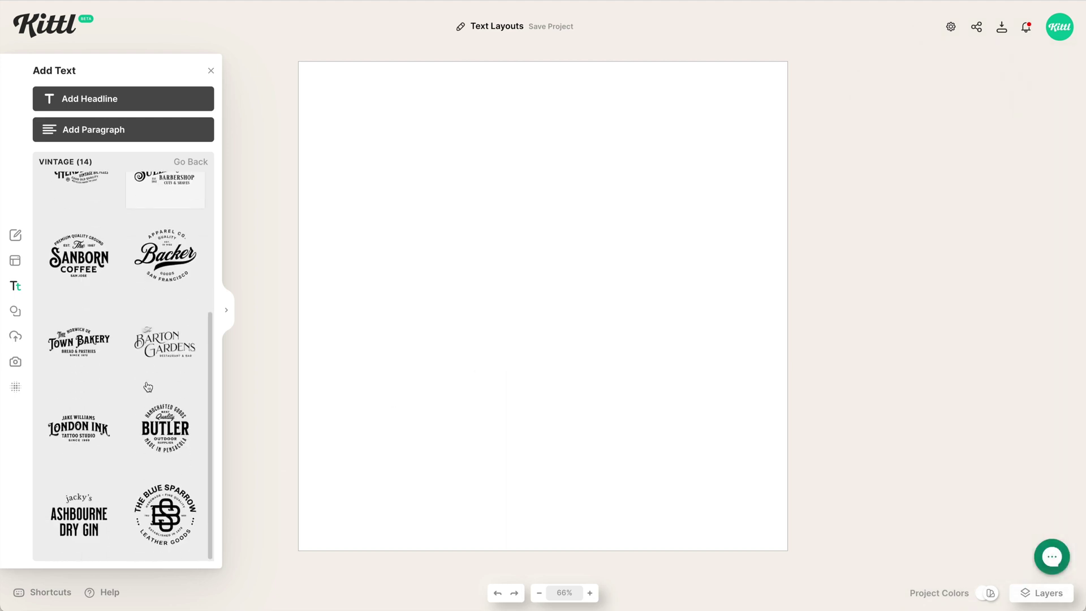
drag(177, 518, 664, 422)
drag(574, 294, 590, 302)
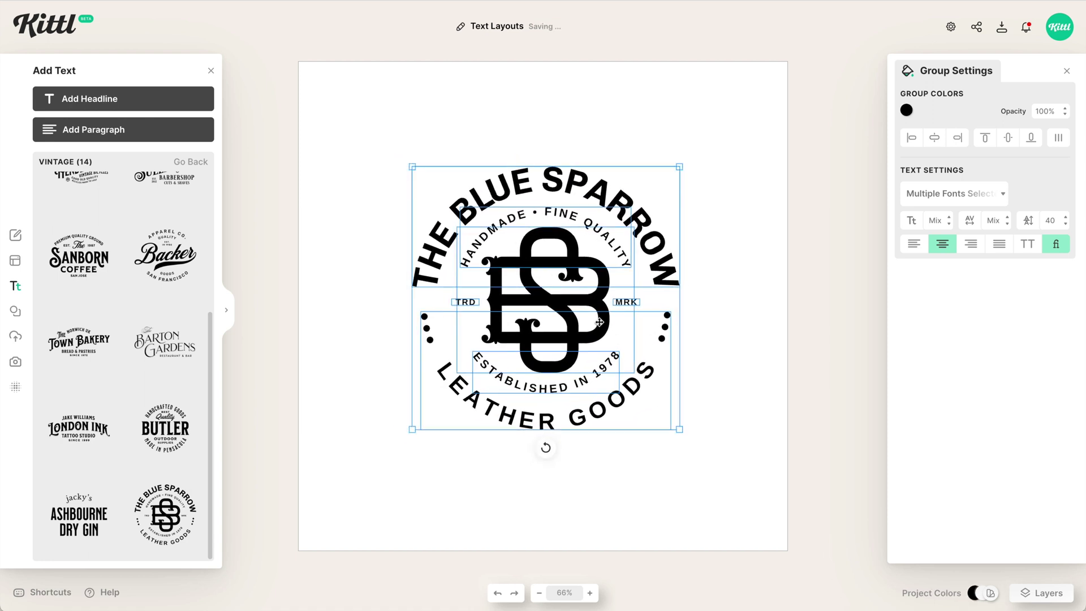
click(658, 328)
mouse_move(667, 331)
mouse_down()
mouse_move(718, 289)
mouse_move(633, 342)
mouse_move(674, 334)
mouse_move(664, 324)
mouse_up()
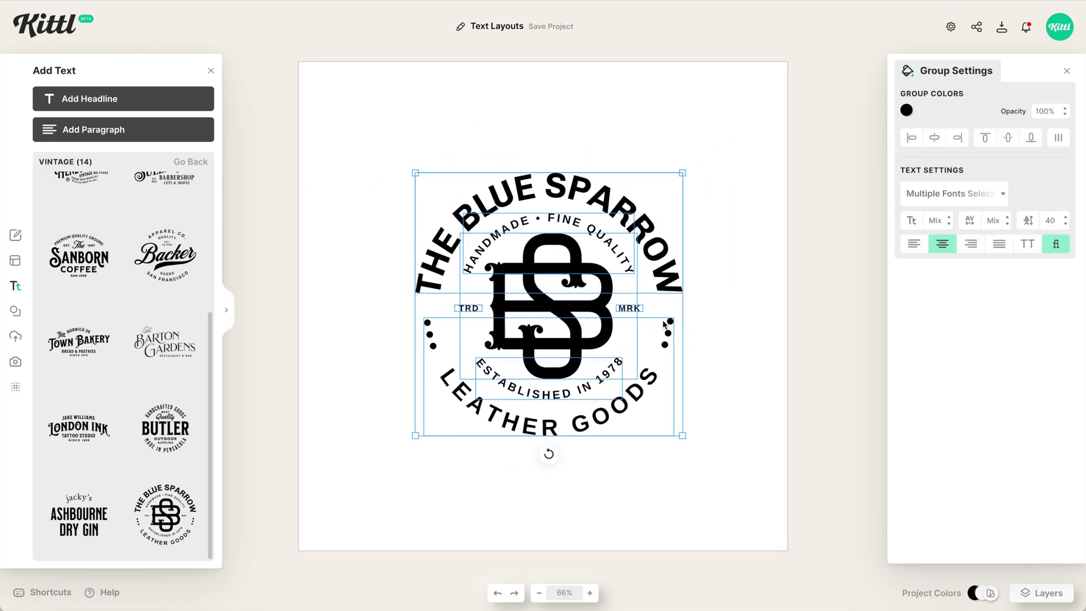
Ungroup the badge and replace the curved top text with 'CASSANDRA' and 'MILLS' on two lines
right_click(597, 294)
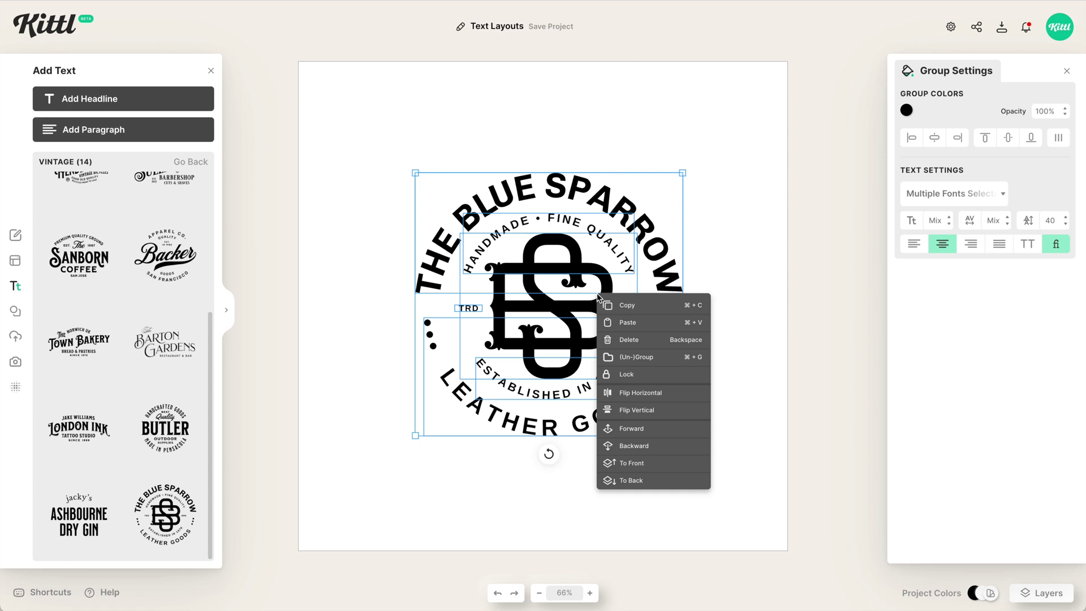
click(656, 358)
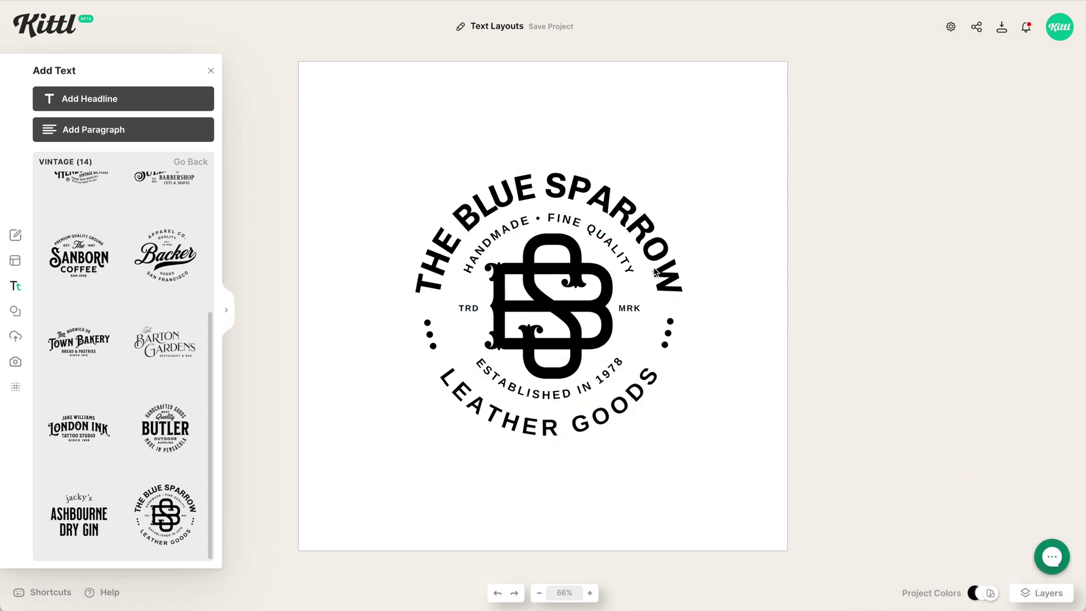
click(640, 232)
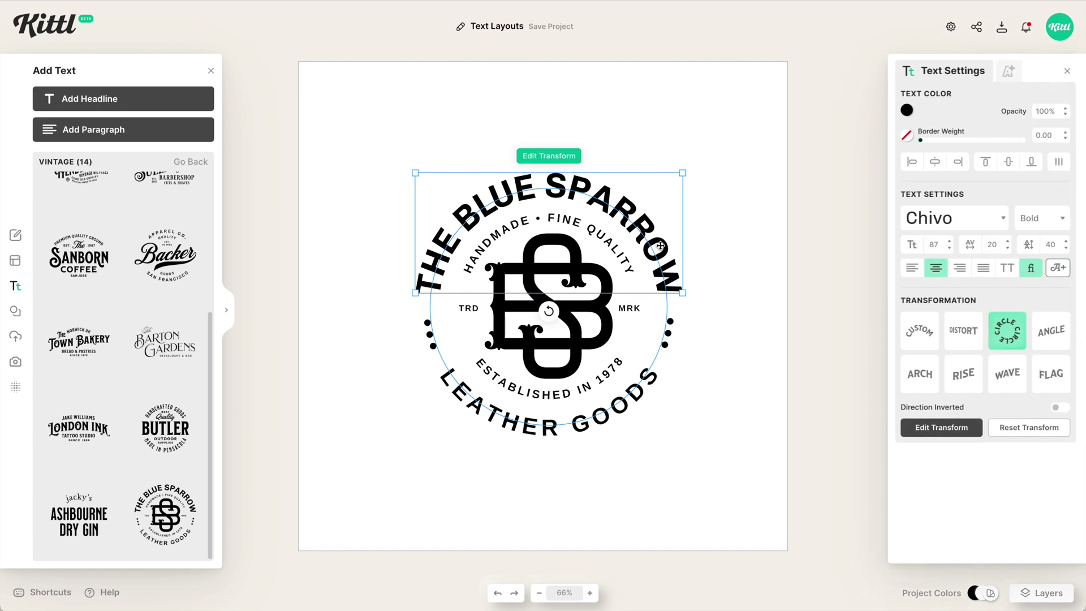
double_click(659, 251)
drag(640, 251, 477, 193)
text(CA)
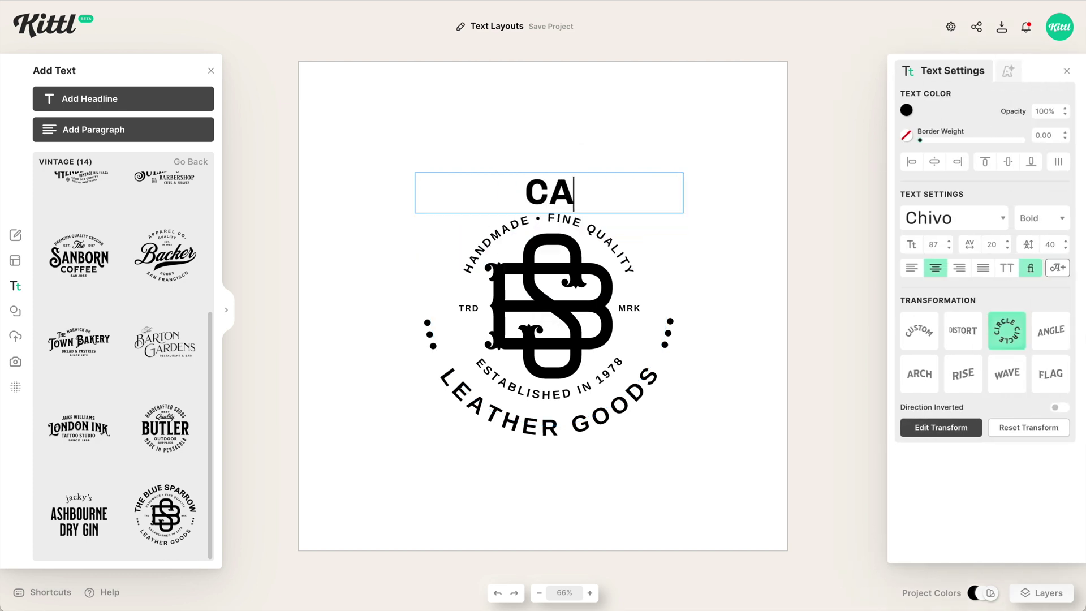
text(SSANDRA)
key(Return)
text(MILLS)
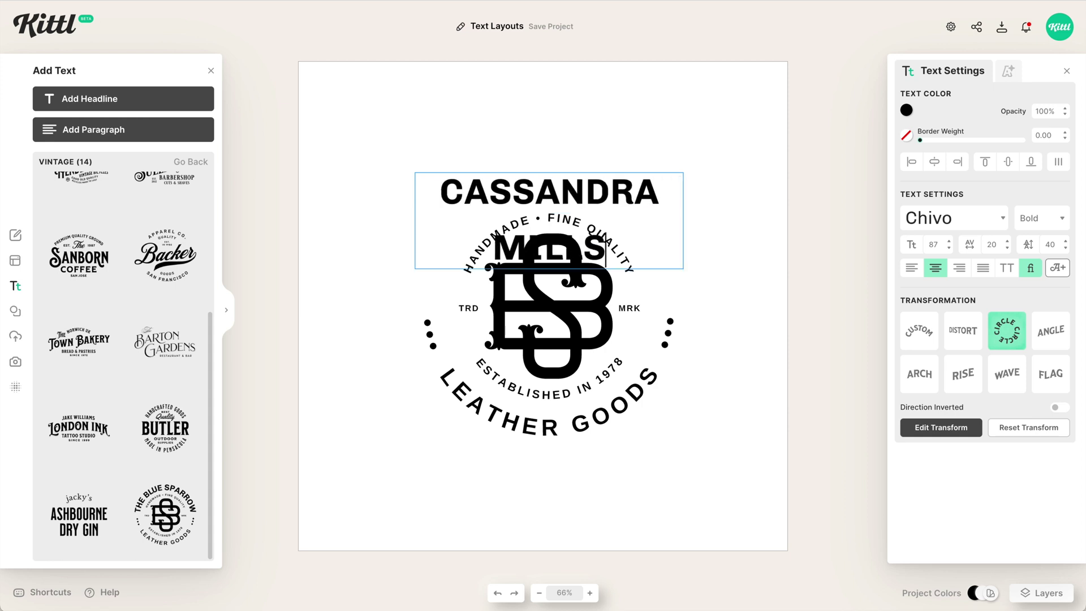
click(749, 191)
Change the badge's monogram letters to CM
click(573, 328)
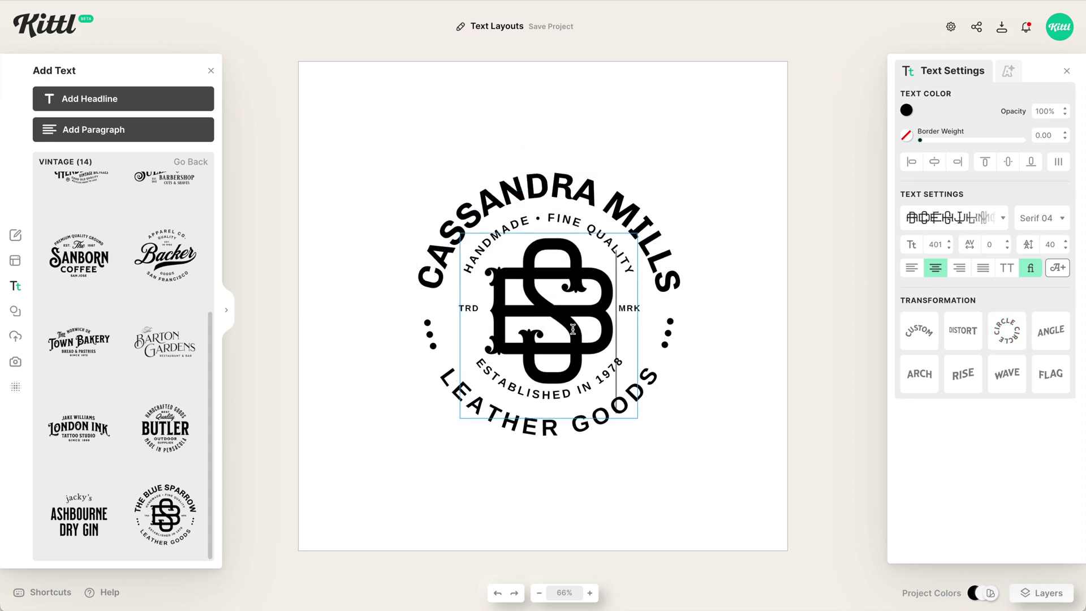
double_click(573, 329)
text(CM)
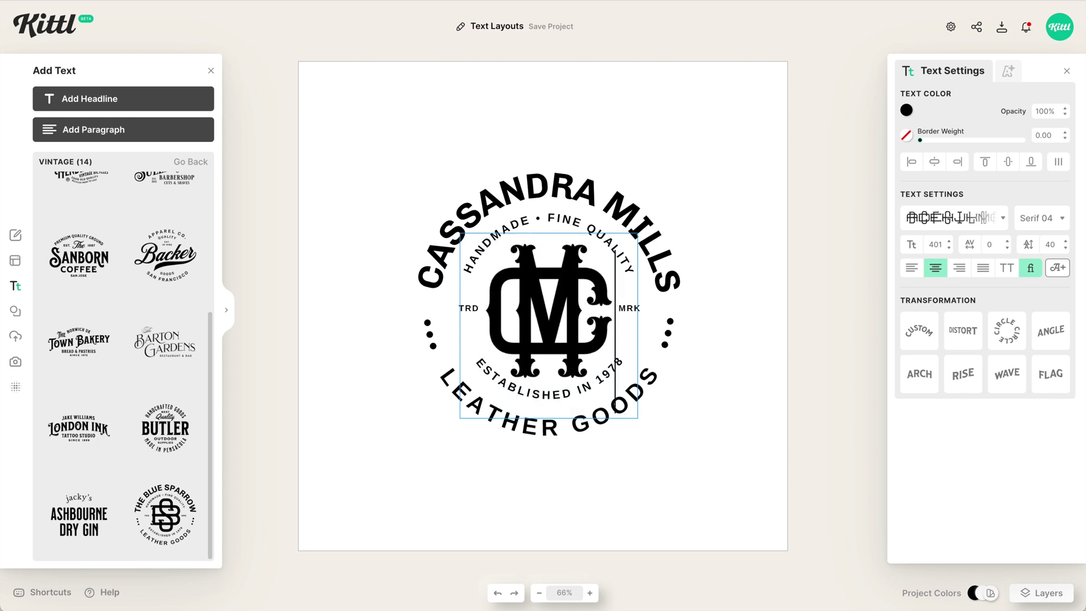
key(Escape)
click(735, 374)
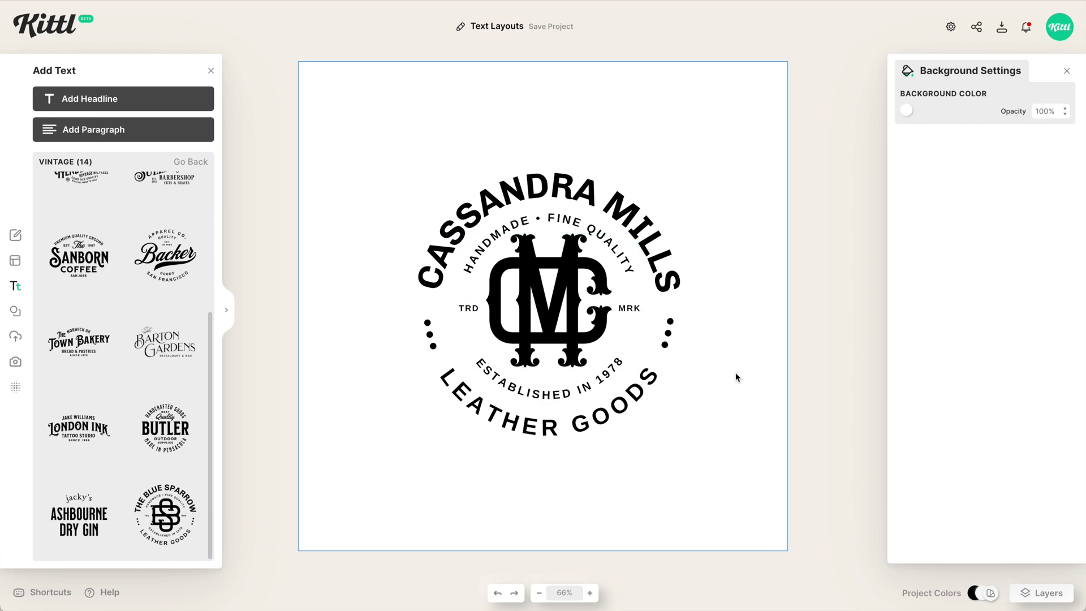
Turn the canvas background a deep teal-green
click(908, 112)
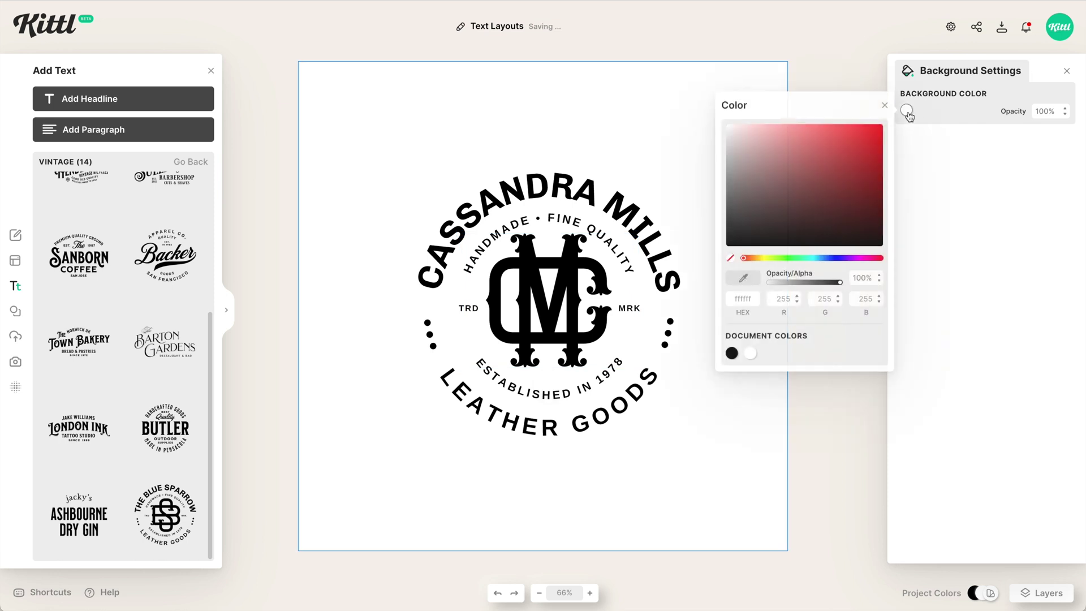
click(791, 258)
mouse_move(818, 227)
mouse_down()
mouse_move(827, 219)
mouse_move(833, 229)
mouse_up()
click(811, 257)
click(718, 490)
Recolour the whole logo pale yellow (faffba) and return to the text style categories
drag(718, 489, 357, 157)
click(906, 111)
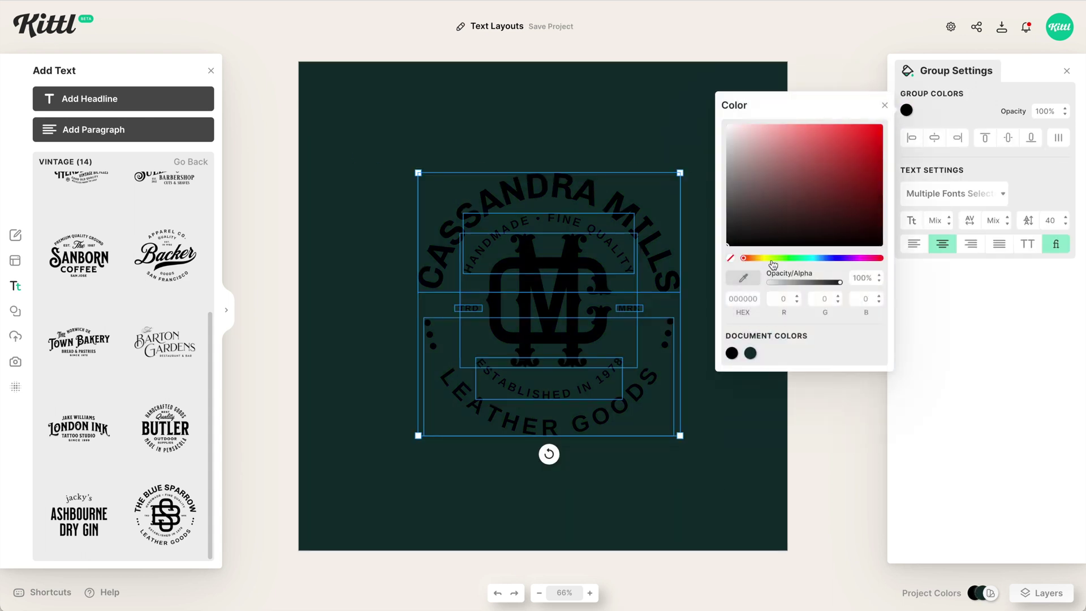
click(768, 258)
click(769, 125)
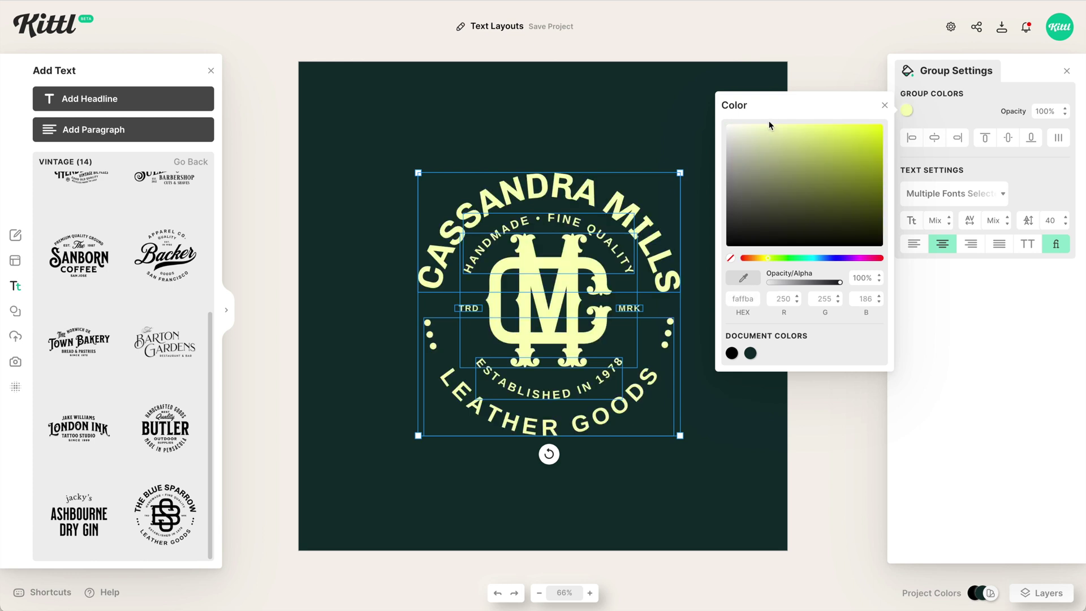
click(628, 131)
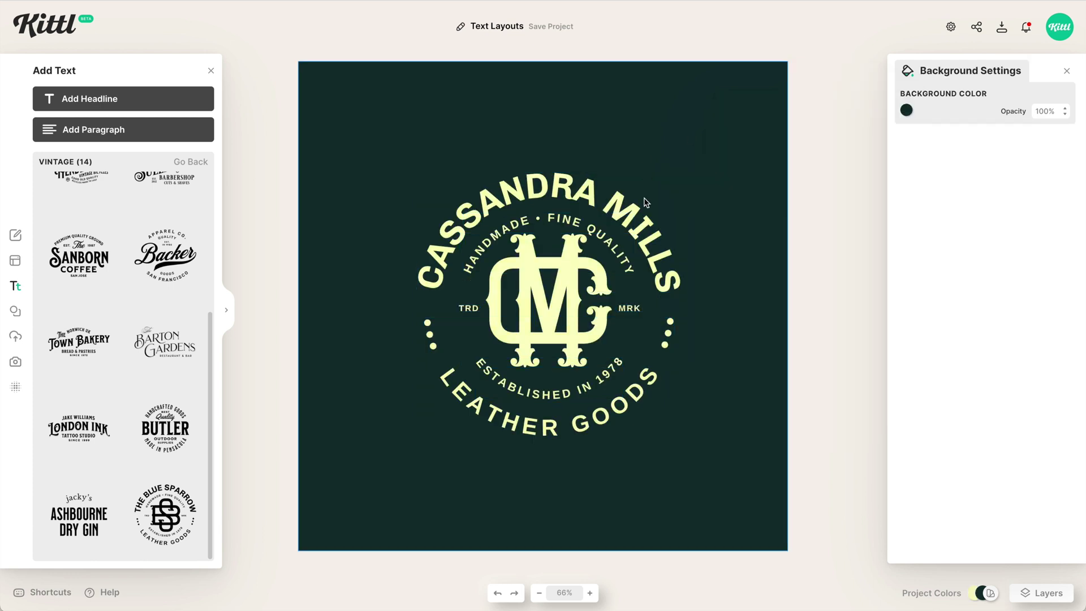
click(194, 164)
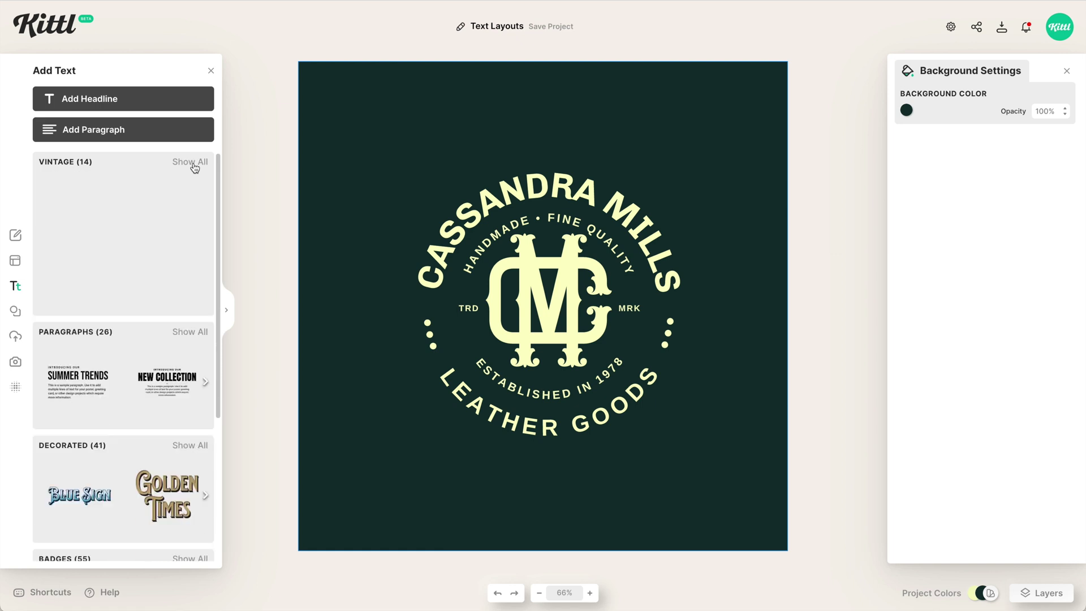
Place the red numbered badge over the logo's right side, tilted and nudged into position
scroll(177, 312, down, 2)
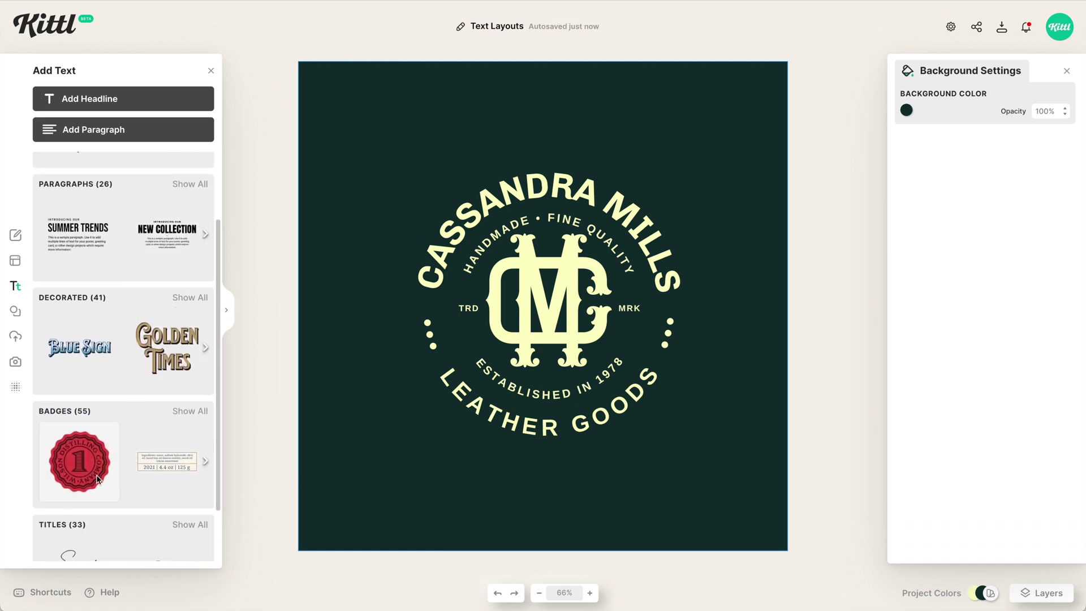
drag(99, 459, 657, 356)
drag(656, 407, 644, 443)
click(702, 455)
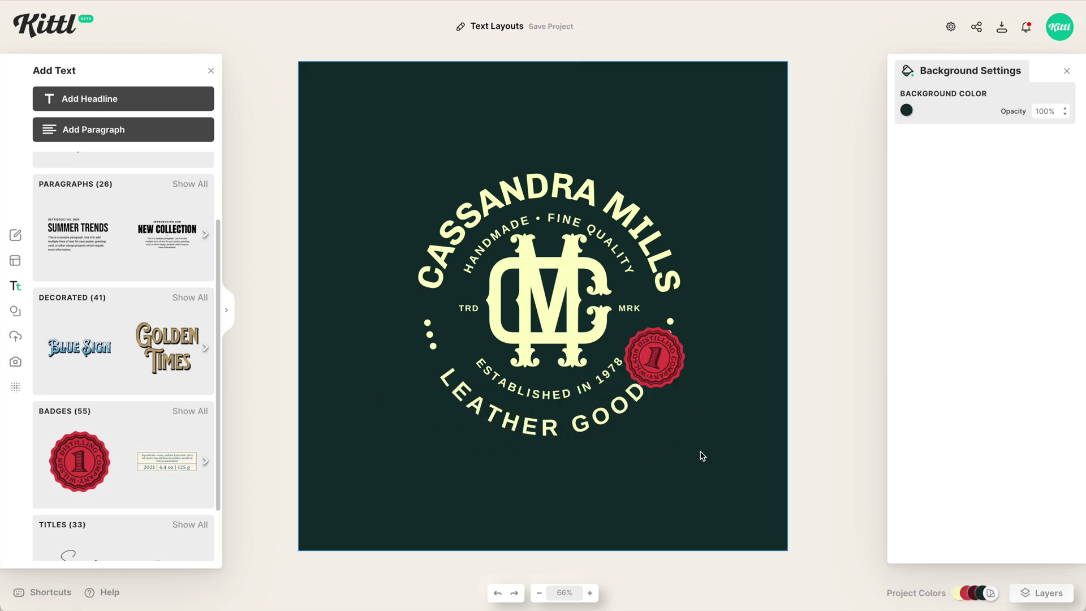
drag(657, 374, 686, 352)
click(717, 420)
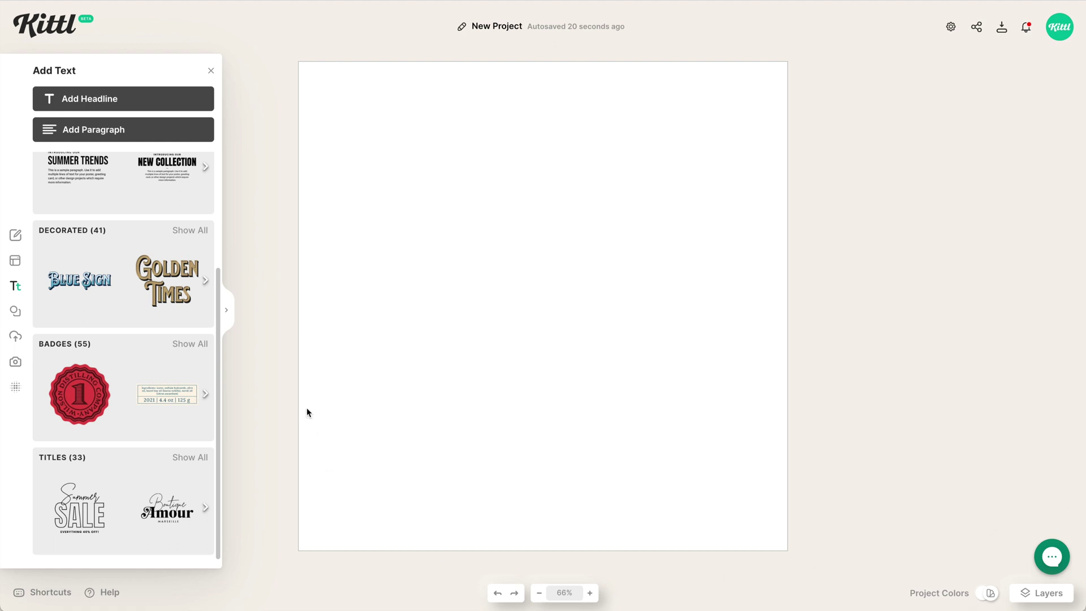
Add enlarged Coffee and CIRCUS decorated headlines, with Coffee moved to the top
click(193, 229)
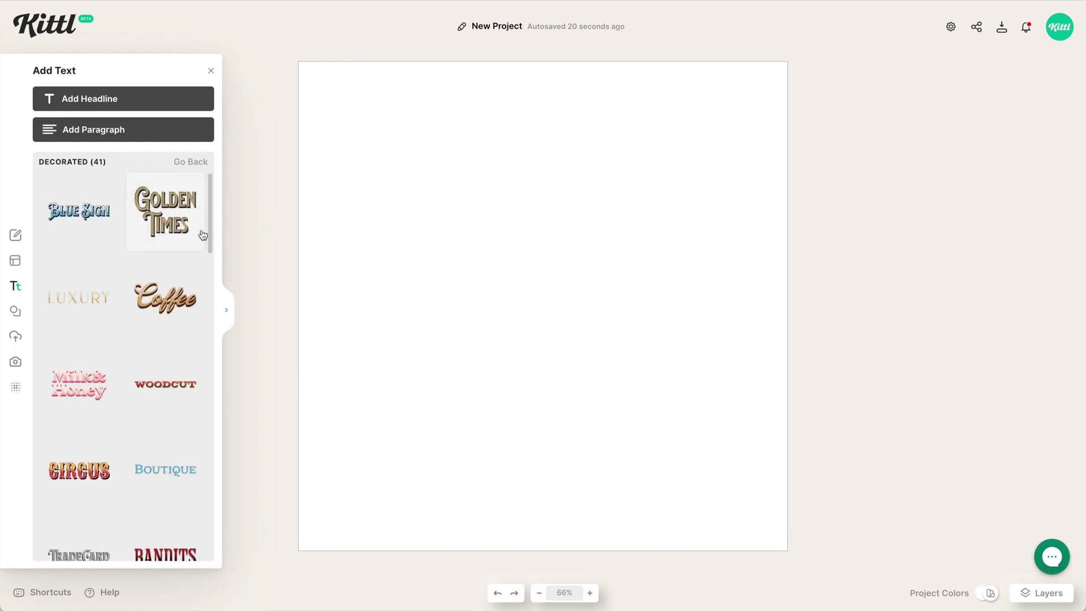
click(162, 318)
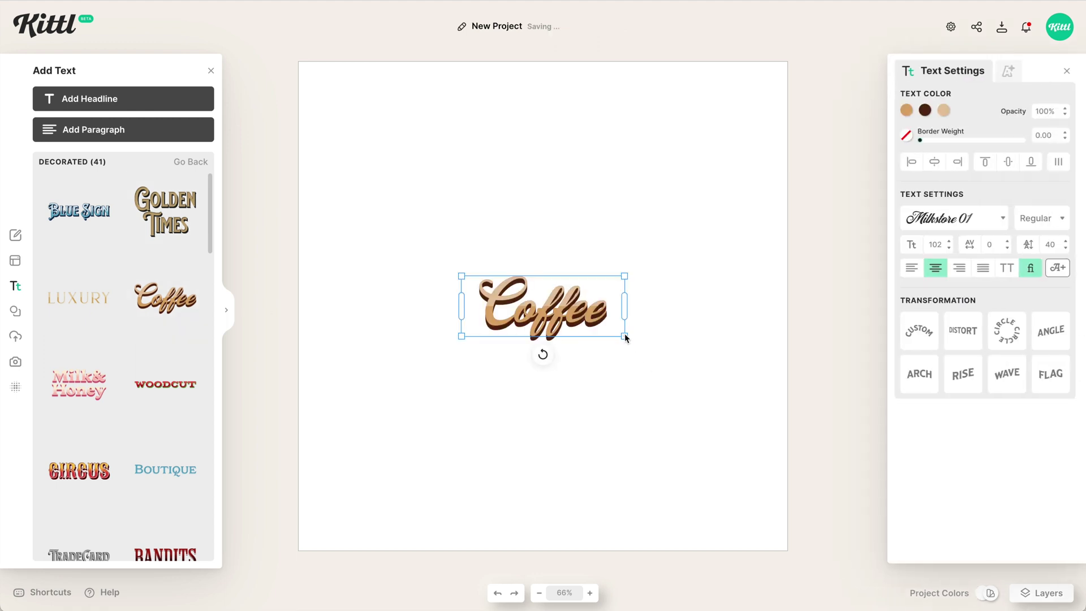
drag(625, 339, 700, 389)
drag(633, 337, 633, 223)
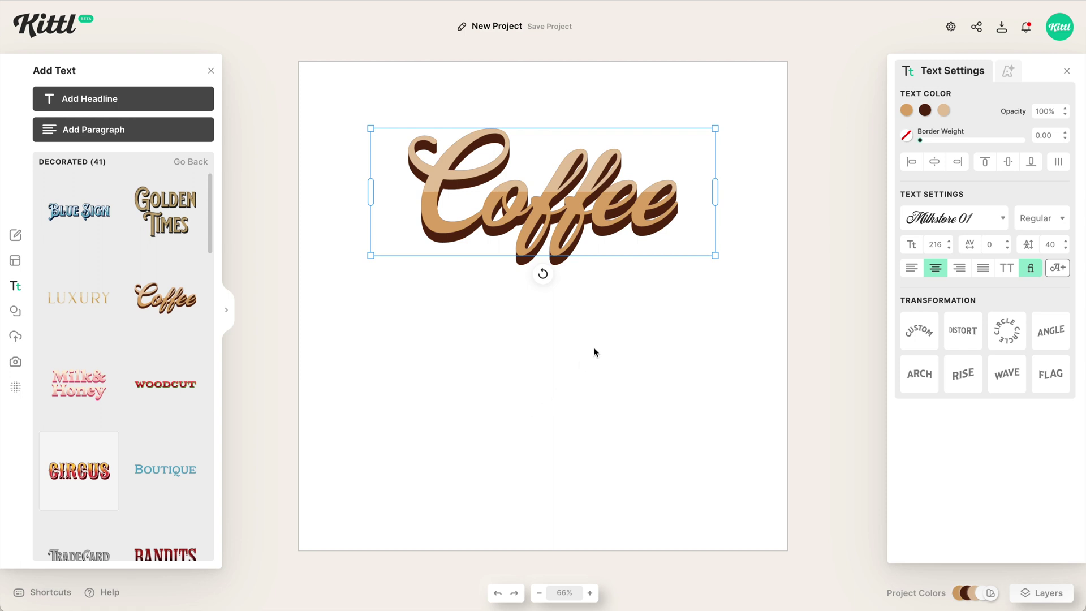
drag(625, 327, 676, 358)
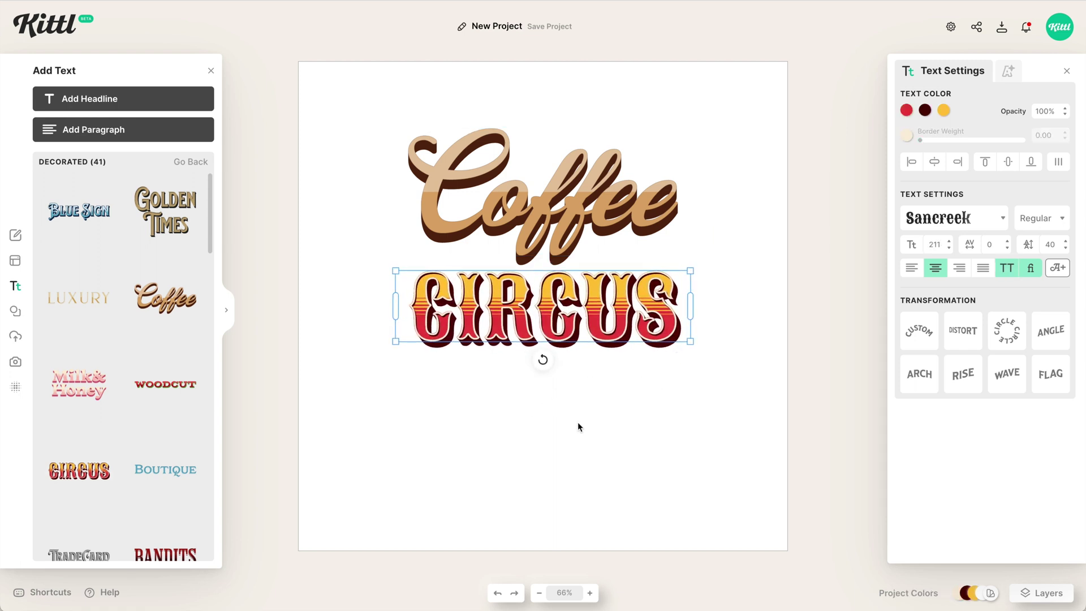
Add the green SLIME decorated headline below CIRCUS and enlarge it
scroll(144, 378, down, 2)
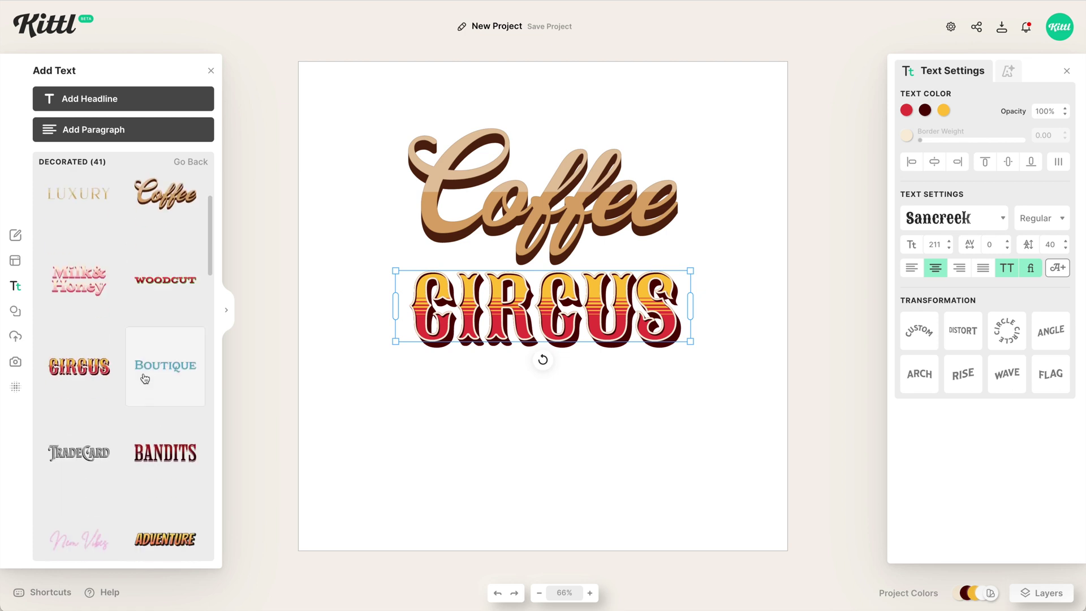
scroll(150, 403, down, 1)
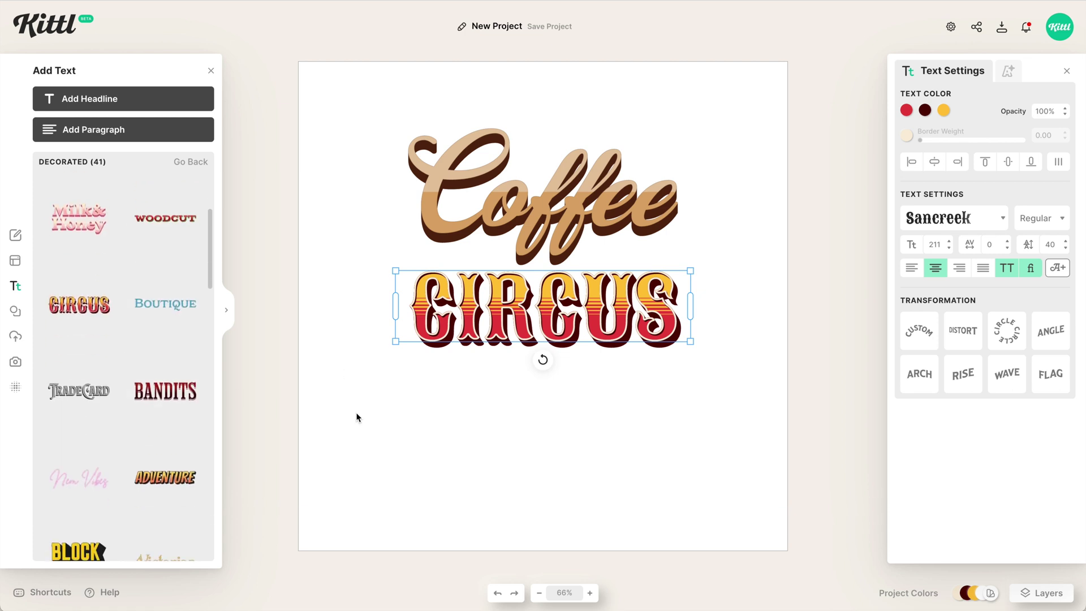
scroll(143, 444, down, 1)
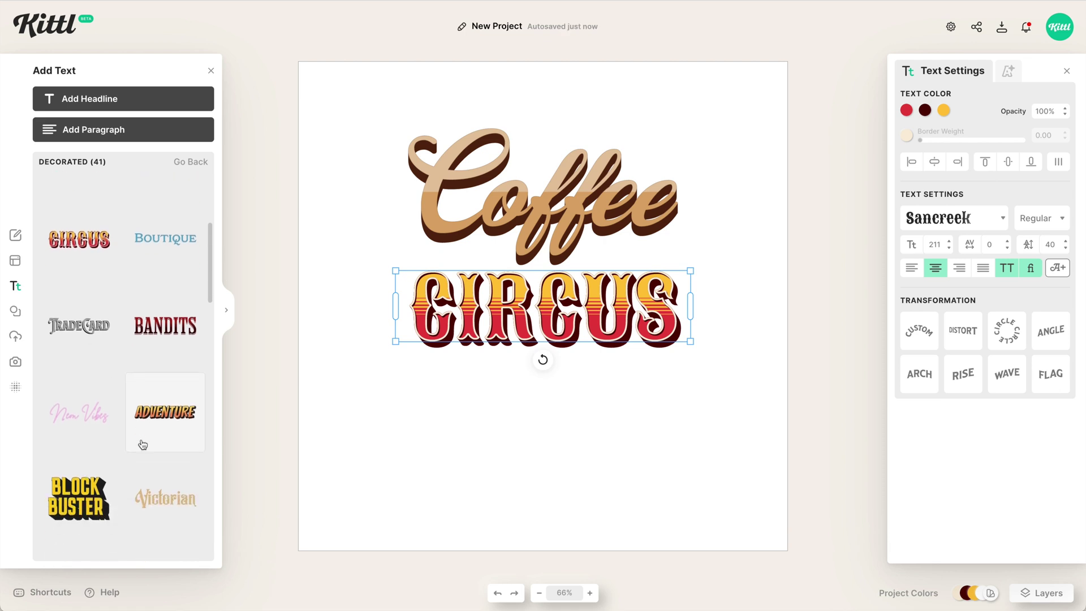
scroll(142, 444, down, 2)
scroll(173, 409, down, 2)
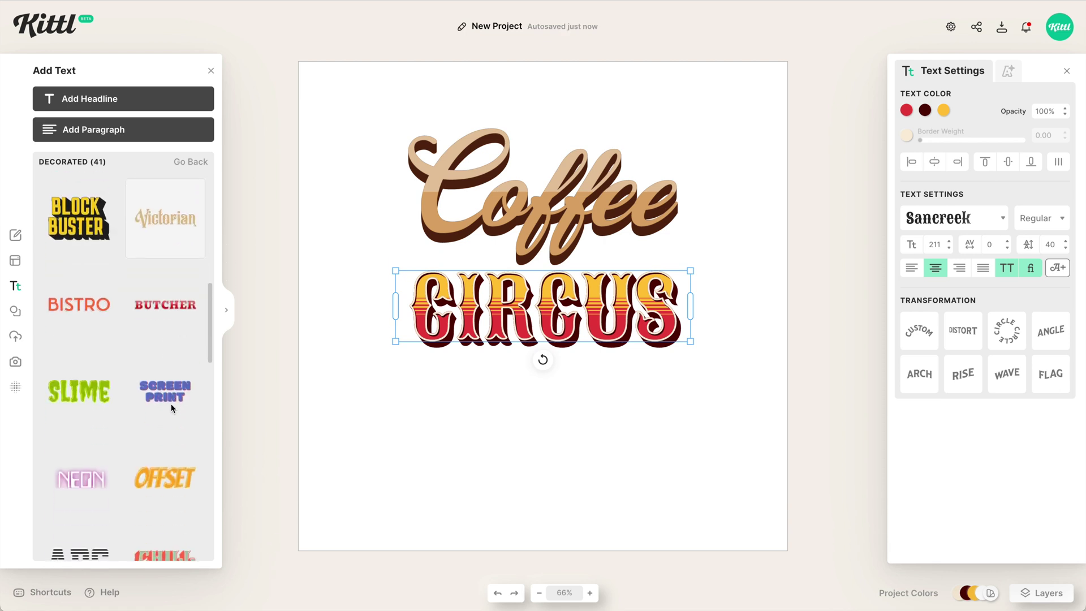
drag(702, 357, 563, 436)
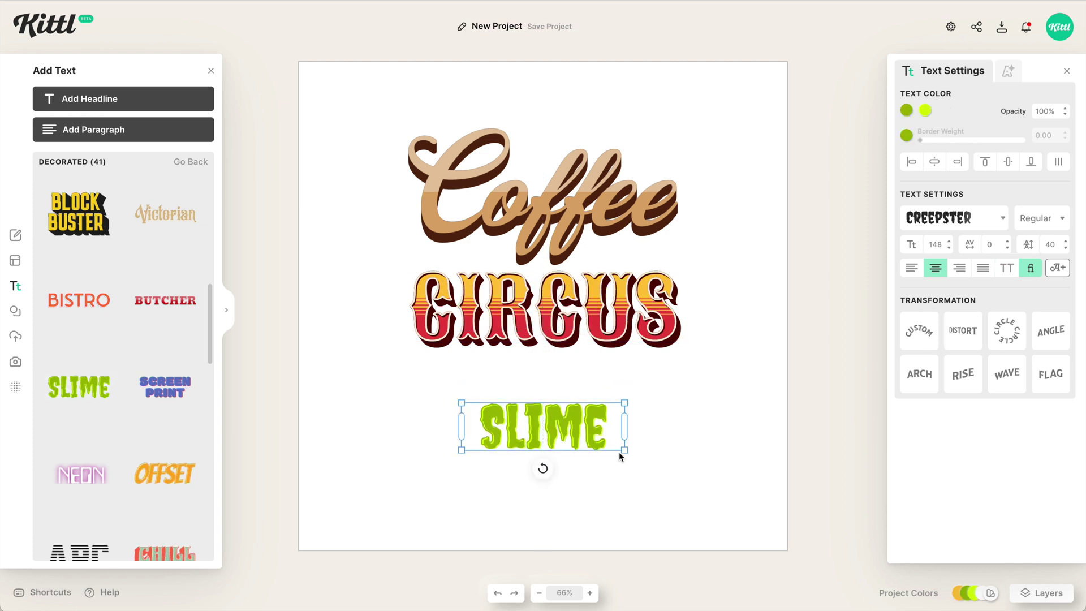
drag(625, 450, 689, 468)
scroll(119, 398, down, 3)
scroll(120, 398, down, 5)
scroll(119, 398, down, 3)
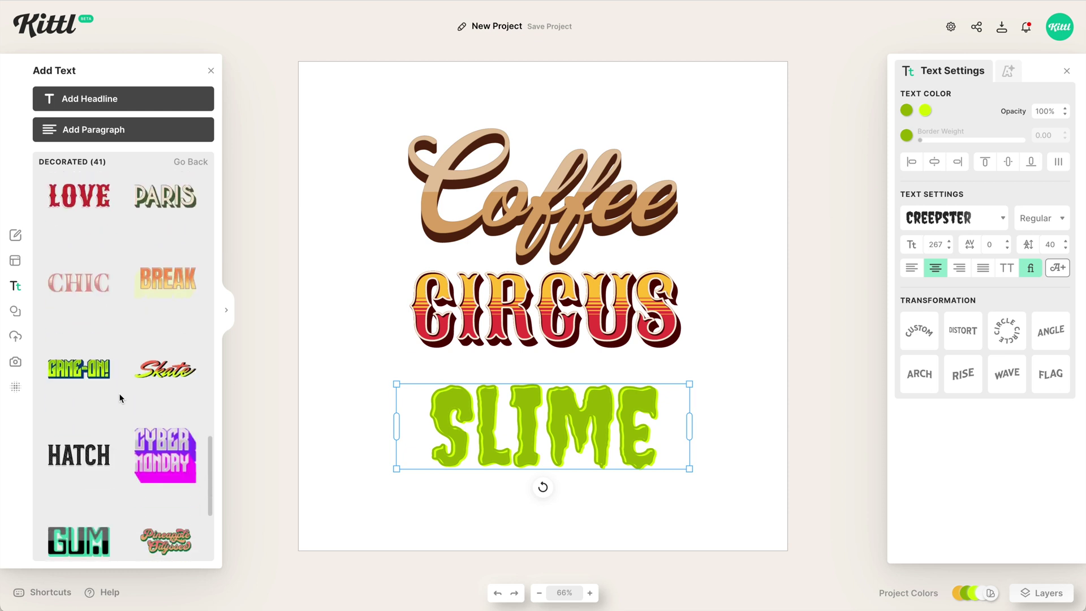
scroll(119, 397, down, 3)
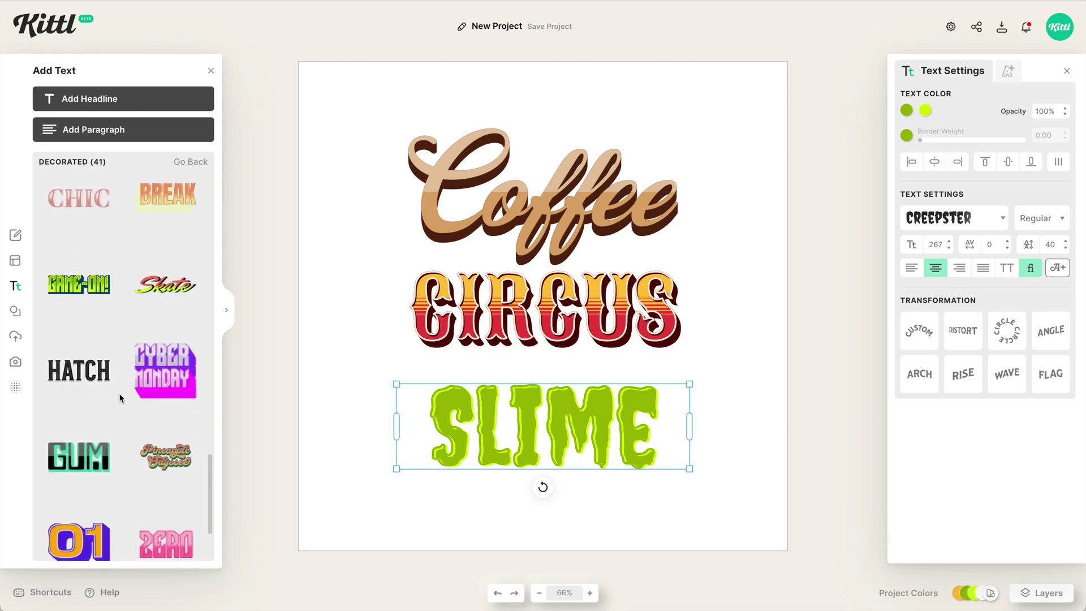
scroll(120, 397, down, 4)
scroll(119, 397, up, 10)
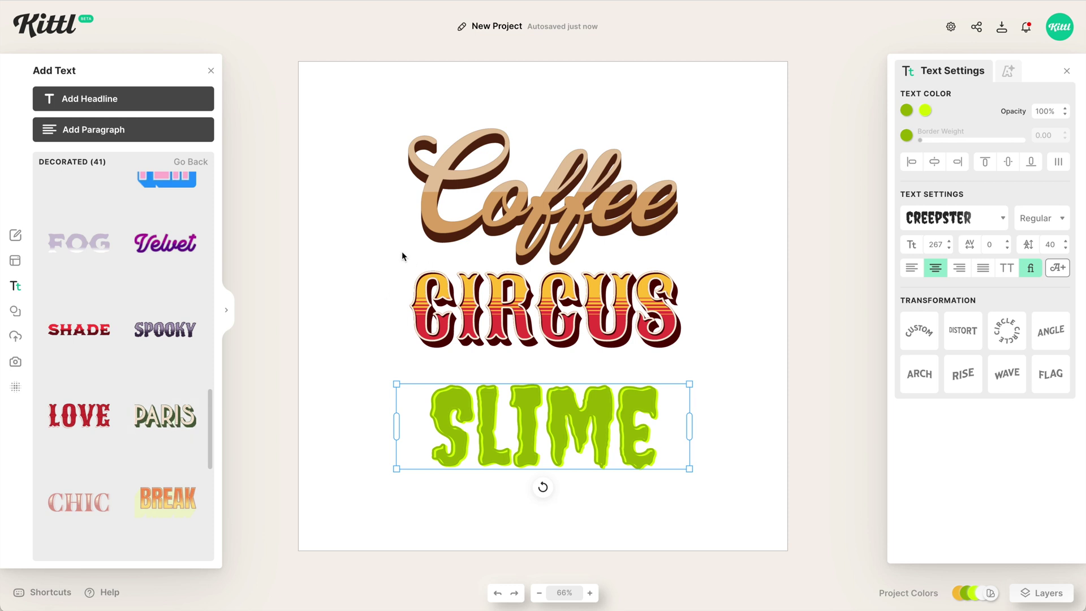
Replace all headlines with an enlarged Paris decorated text near the top reading MOVIE
key(ctrl+a)
key(Delete)
click(182, 414)
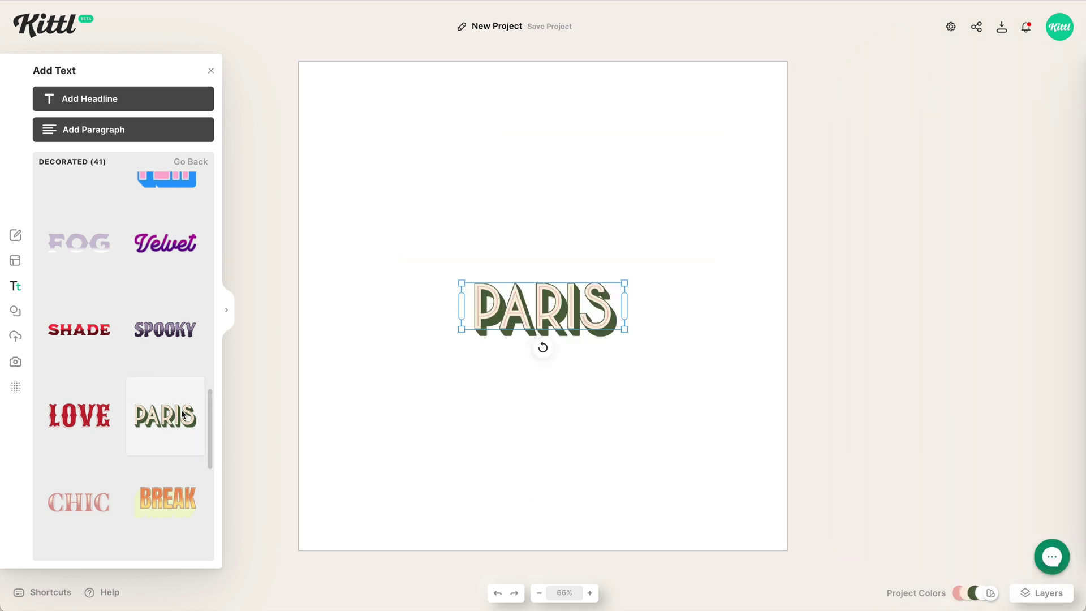
drag(625, 331, 688, 391)
drag(724, 299, 768, 306)
drag(687, 321, 689, 272)
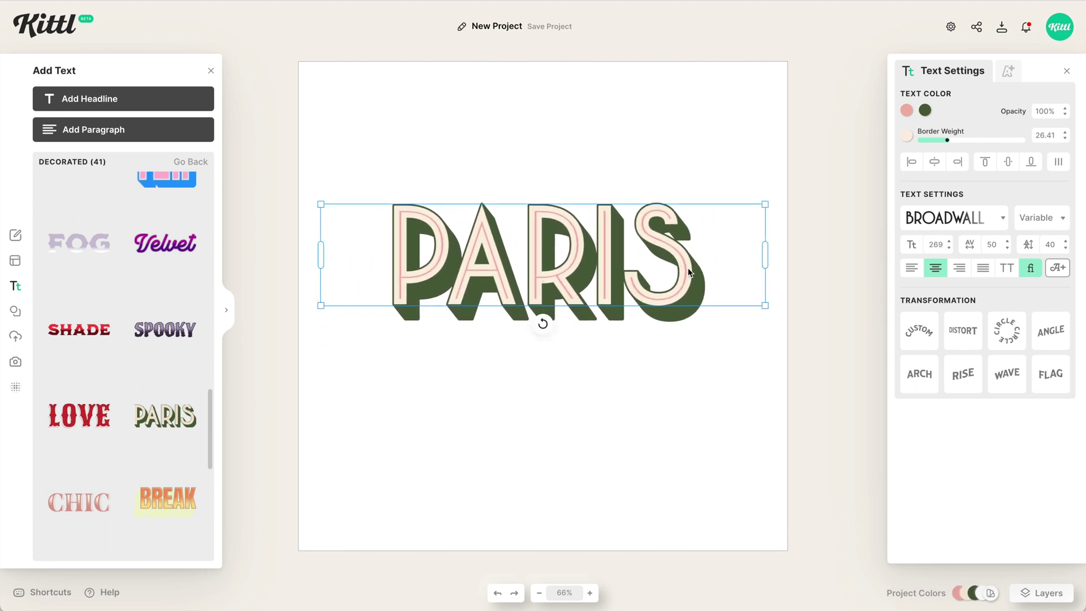
double_click(655, 288)
key(ctrl+a)
text(MOVIE)
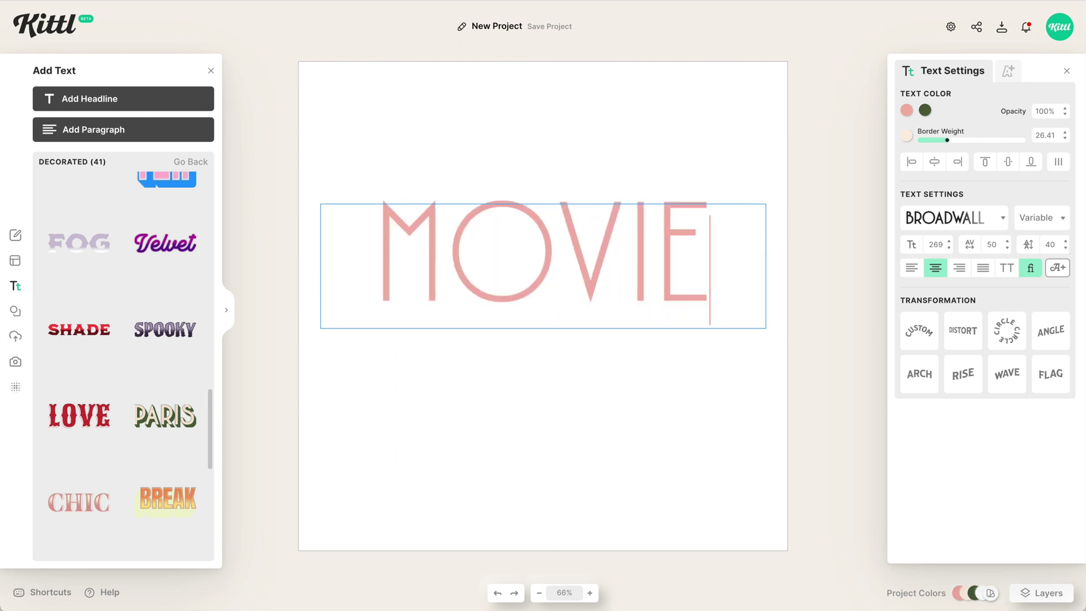
key(Escape)
drag(766, 202, 732, 211)
Duplicate MOVIE just below it and change the copy to NIGHT
alt+drag(654, 274, 644, 389)
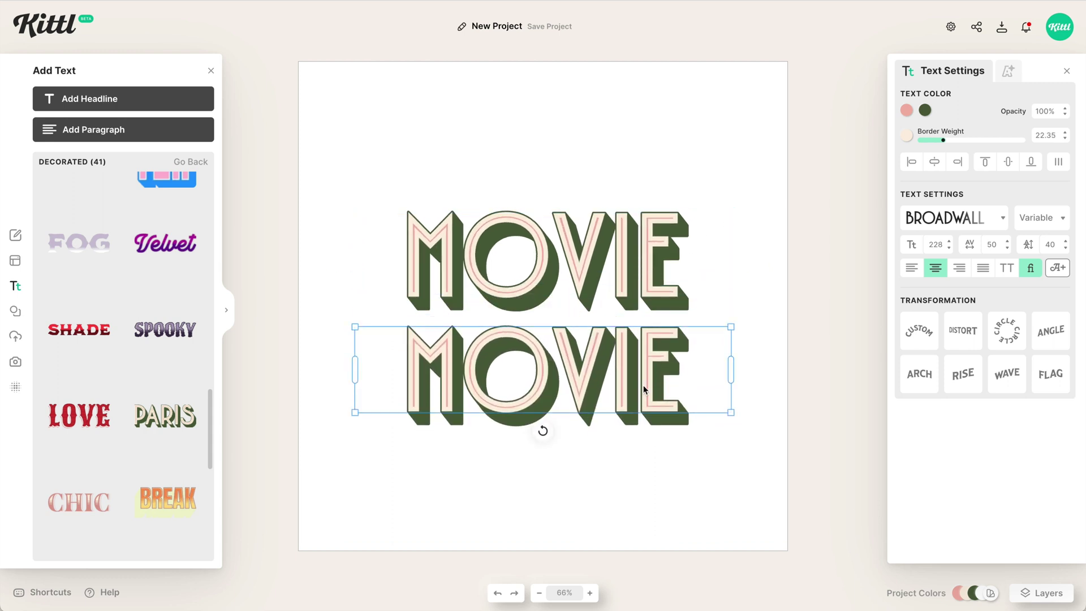
double_click(644, 390)
key(ctrl+a)
text(NIGHT)
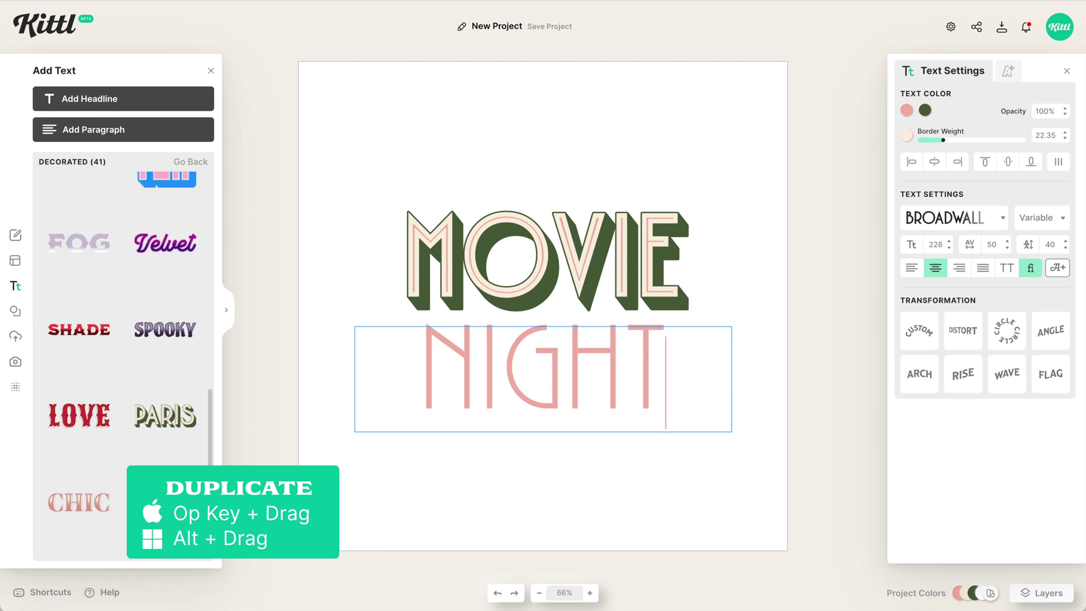
key(Escape)
drag(654, 394, 653, 387)
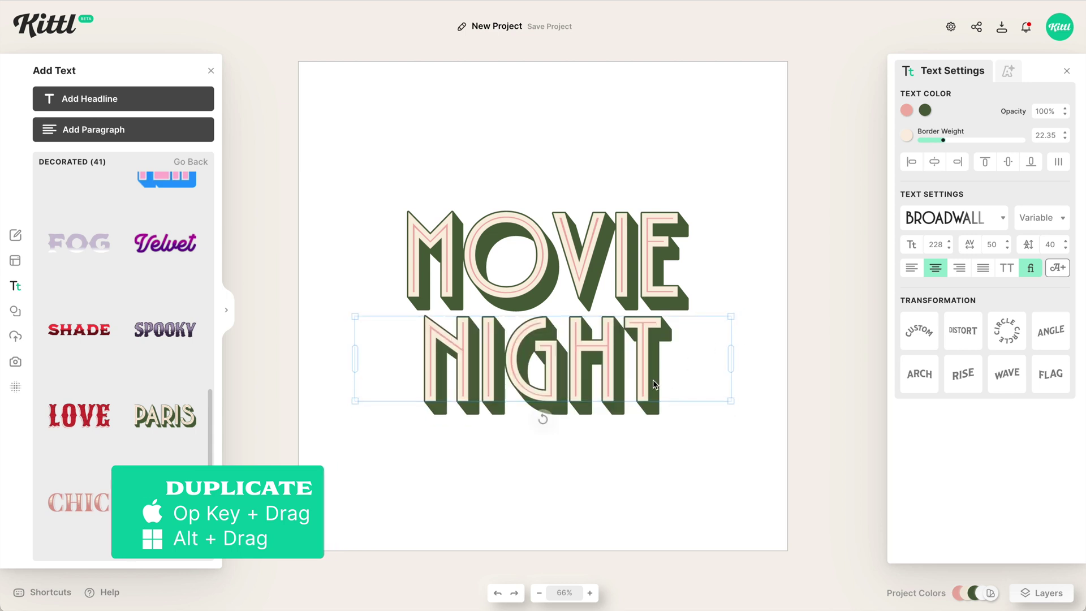
Change the MOVIE NIGHT headline's shadow colour to dark navy
click(670, 525)
drag(670, 521, 544, 249)
click(944, 110)
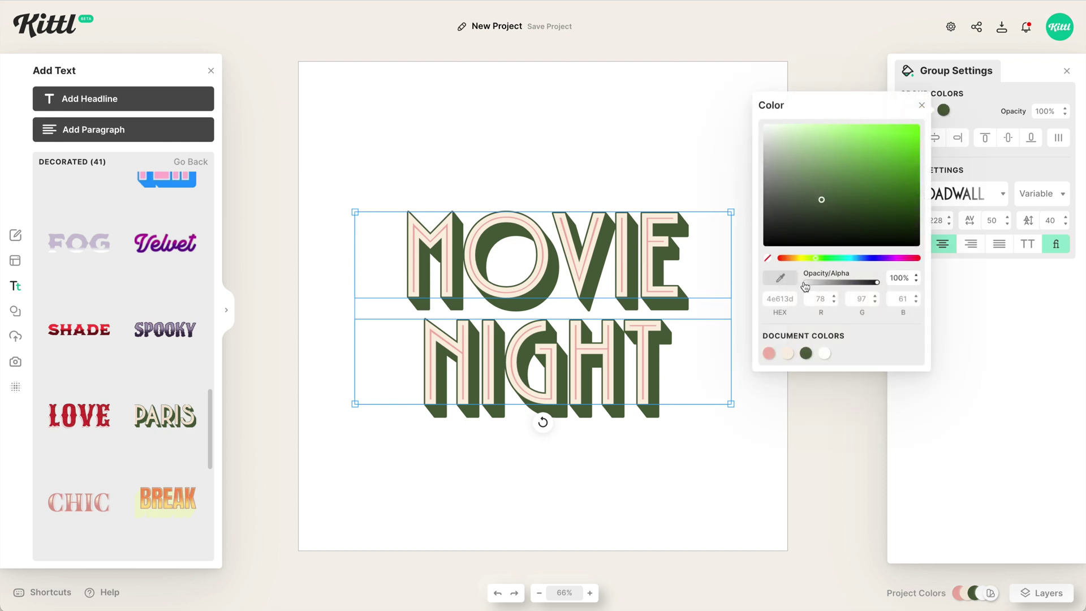
drag(784, 259, 791, 259)
click(884, 133)
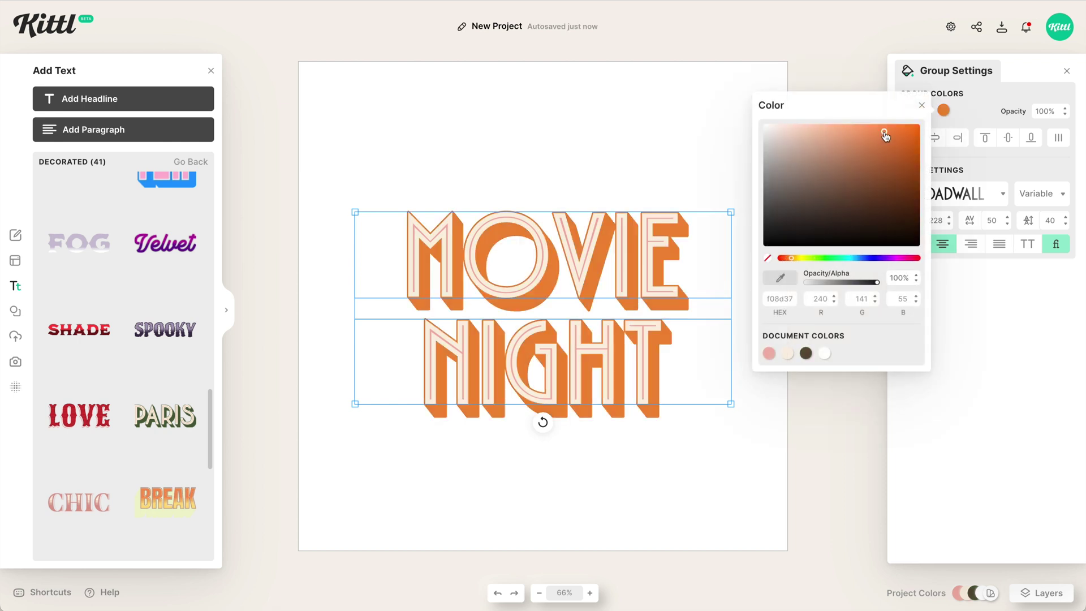
drag(885, 138, 883, 193)
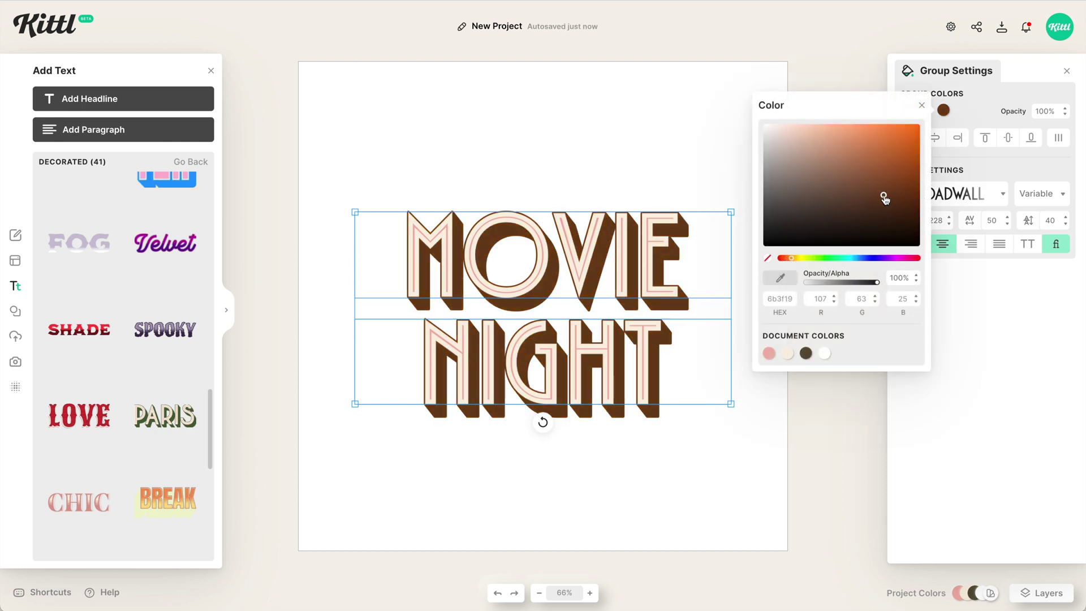
mouse_move(863, 258)
mouse_down()
mouse_move(831, 259)
mouse_move(857, 258)
mouse_up()
Make the letter faces orange and turn the background slate blue
click(925, 110)
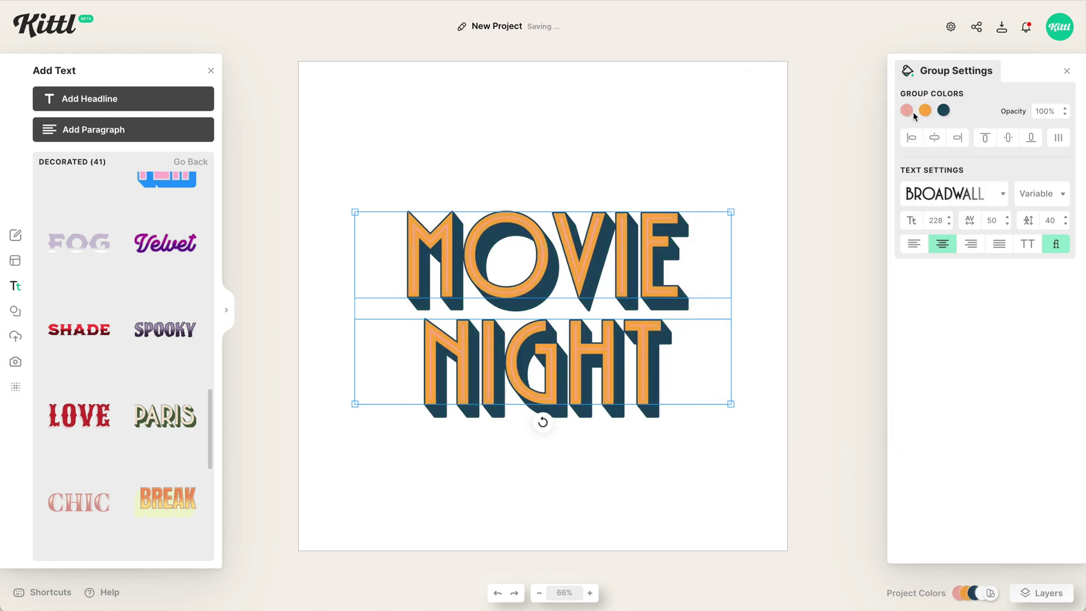
click(907, 110)
key(Escape)
click(907, 111)
drag(825, 186, 783, 183)
Add a 'MOVIE' film strip element, rotated about 46°, enlarged and dark navy, across the top-left corner
key(Escape)
click(15, 311)
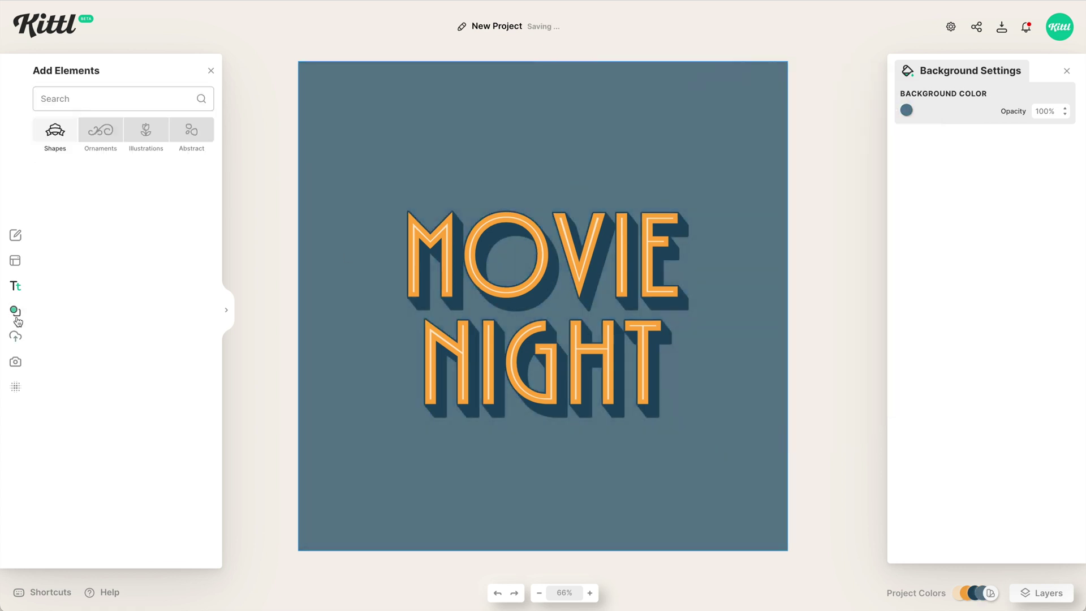
text(MOVIE)
key(Return)
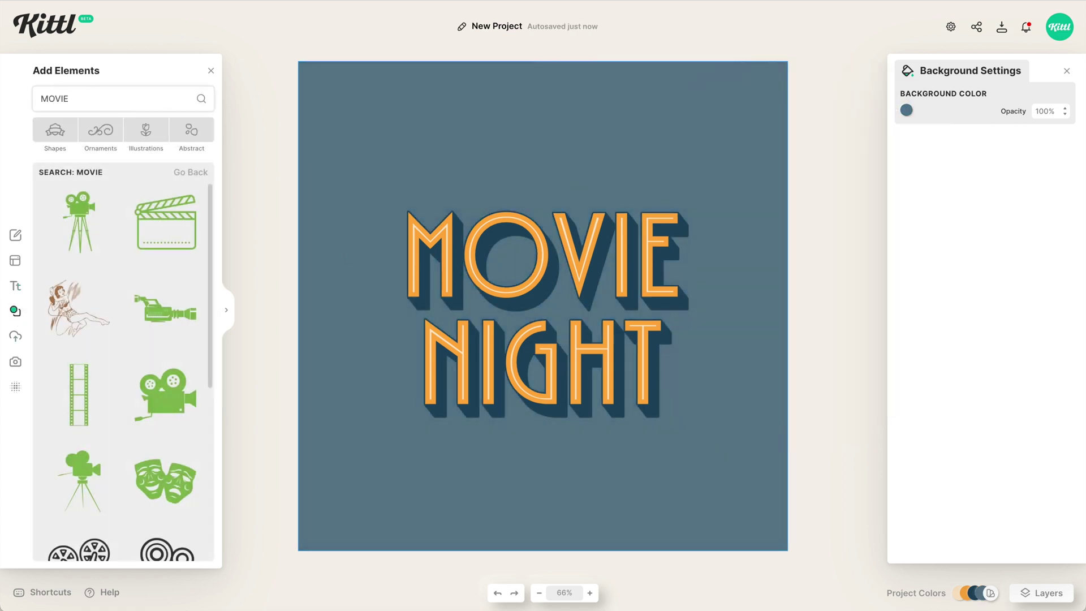
click(81, 406)
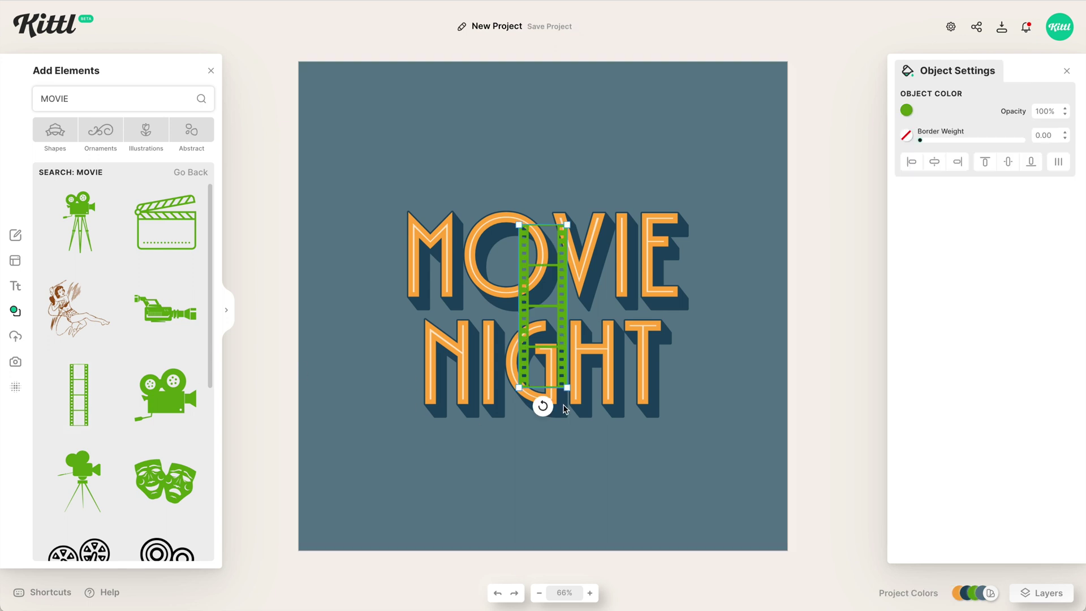
drag(540, 407, 431, 409)
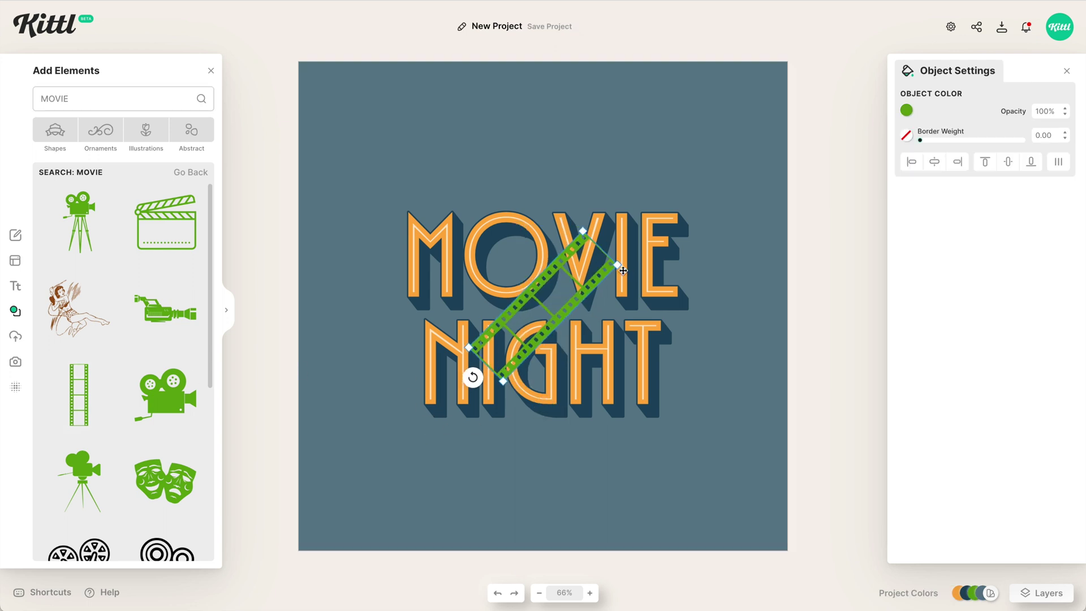
drag(618, 264, 433, 119)
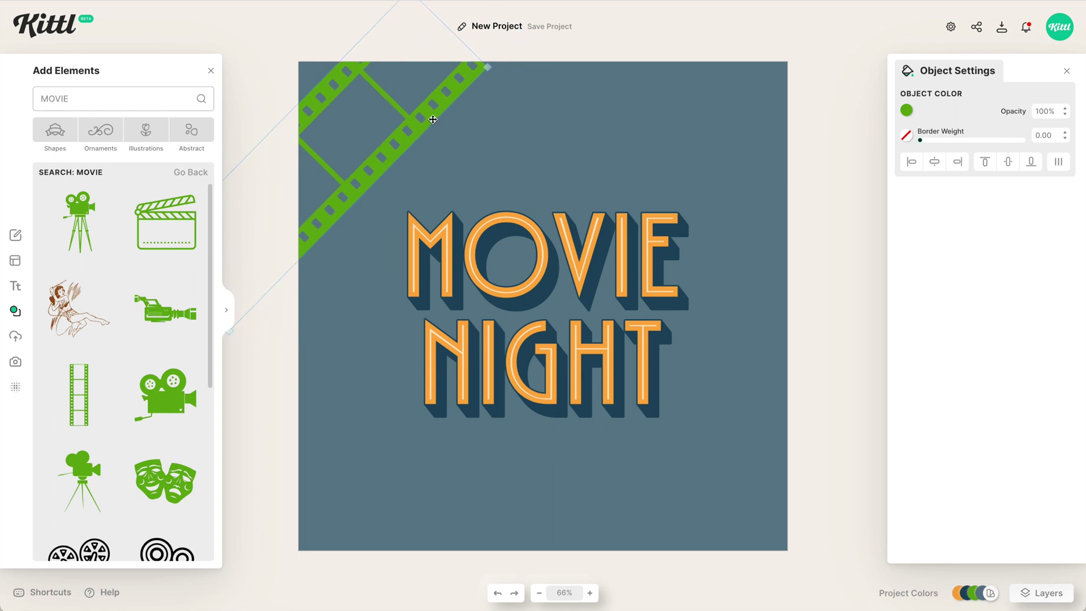
click(907, 111)
click(768, 353)
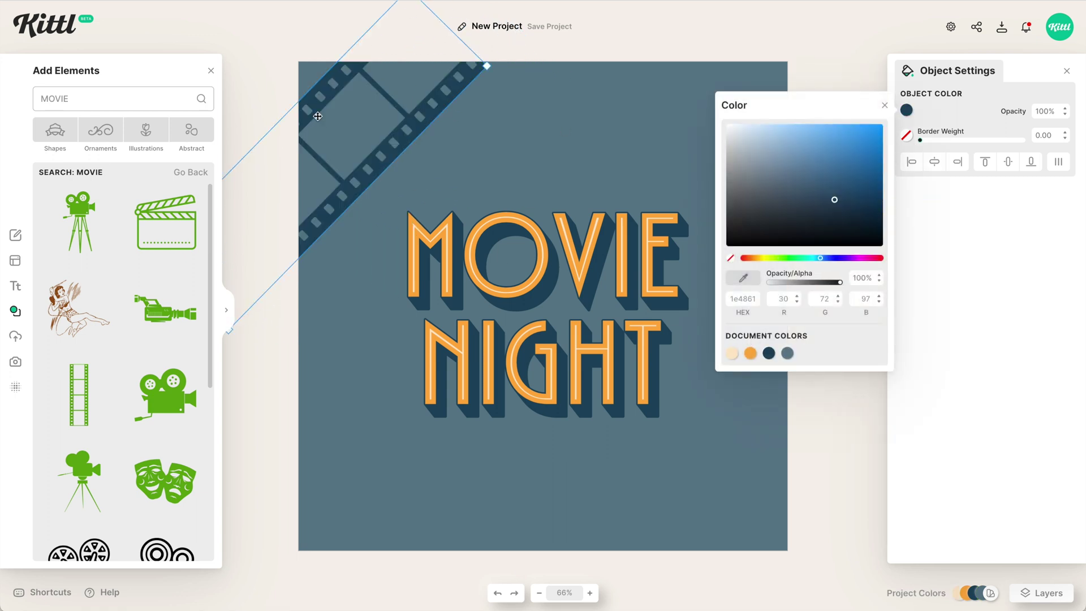
drag(379, 168, 719, 348)
Duplicate the film strip into the bottom-right corner at a steeper angle
key(ctrl+d)
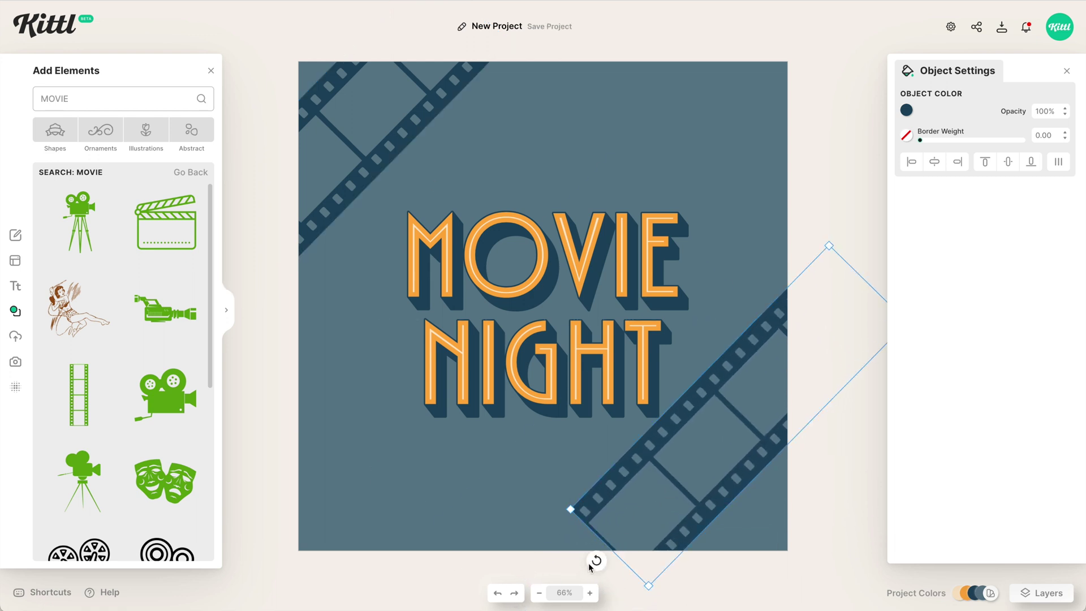
drag(597, 560, 651, 598)
drag(775, 460, 792, 474)
click(621, 480)
Search Elements for 'popcorn' and place the striped popcorn bucket in the bottom-left corner
double_click(128, 105)
text(popcorm)
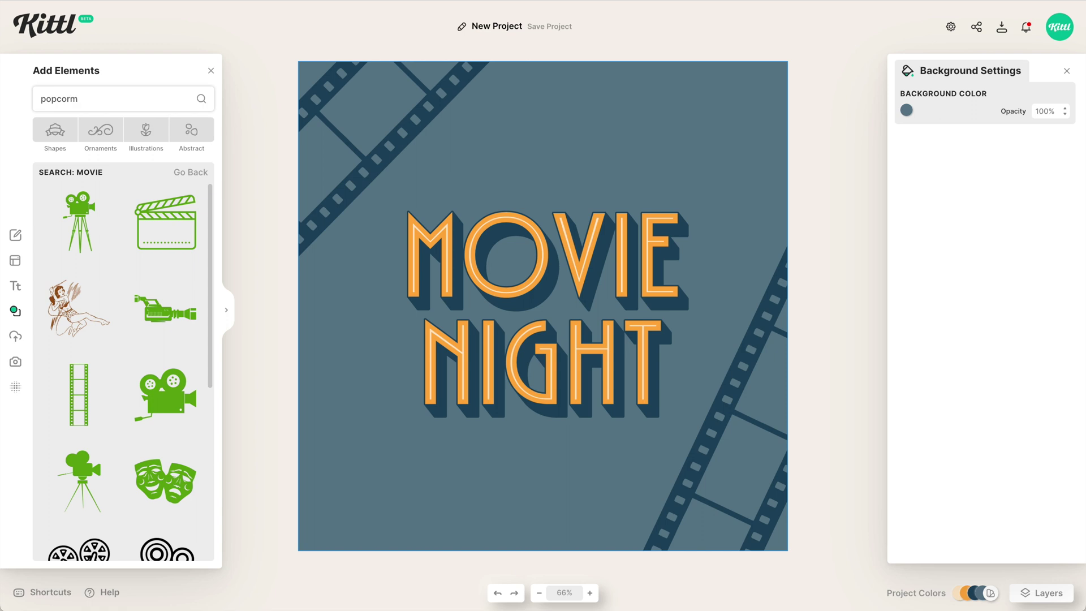
key(BackSpace)
text(n)
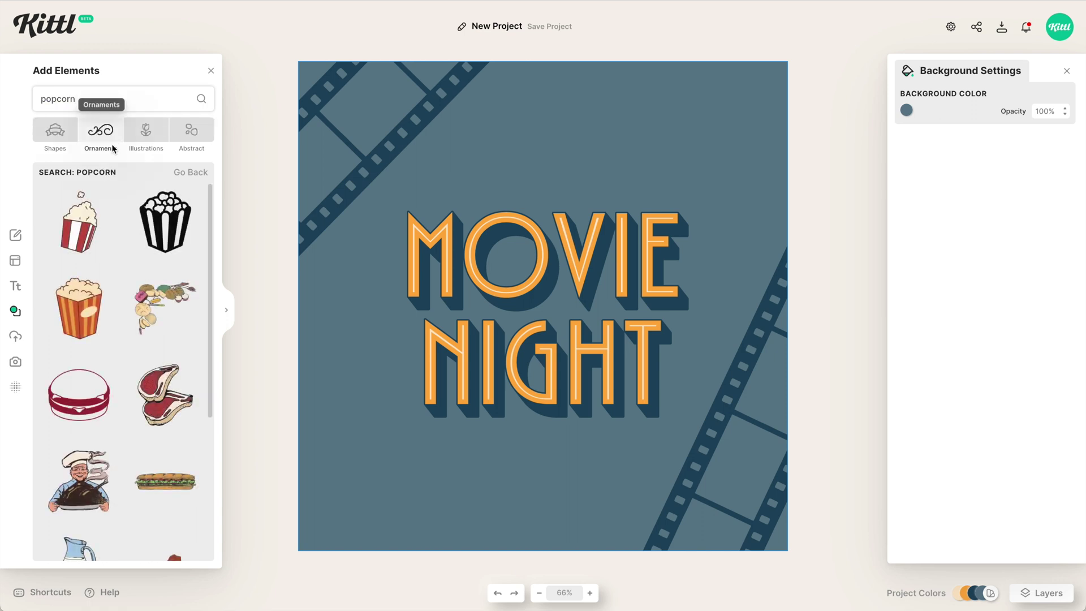
click(79, 223)
drag(480, 405, 292, 551)
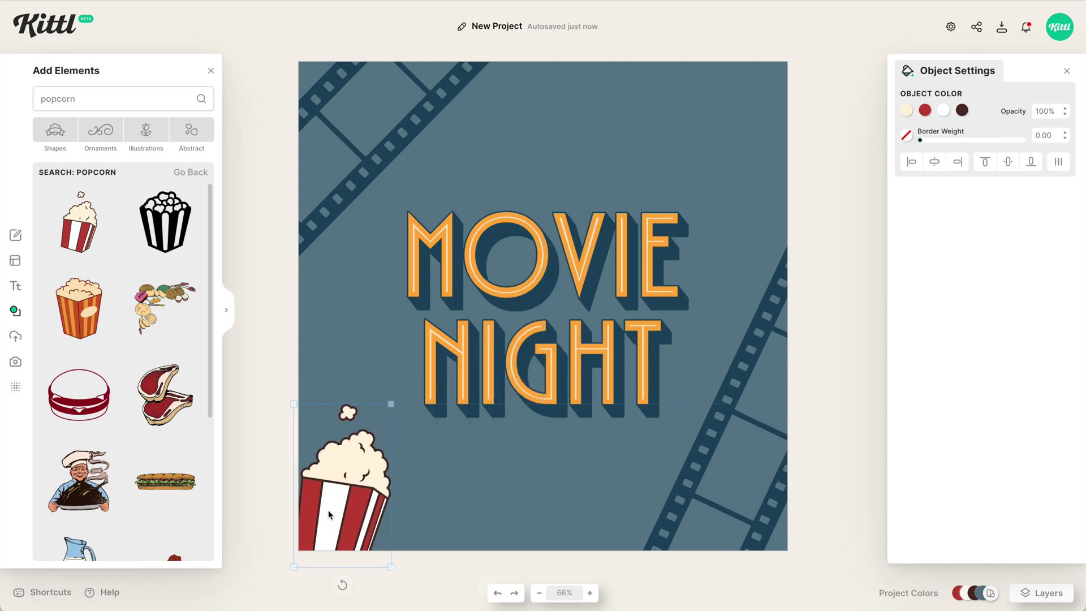
Recolour the popcorn bucket's outline navy and its red stripes orange, then scale it up
click(964, 111)
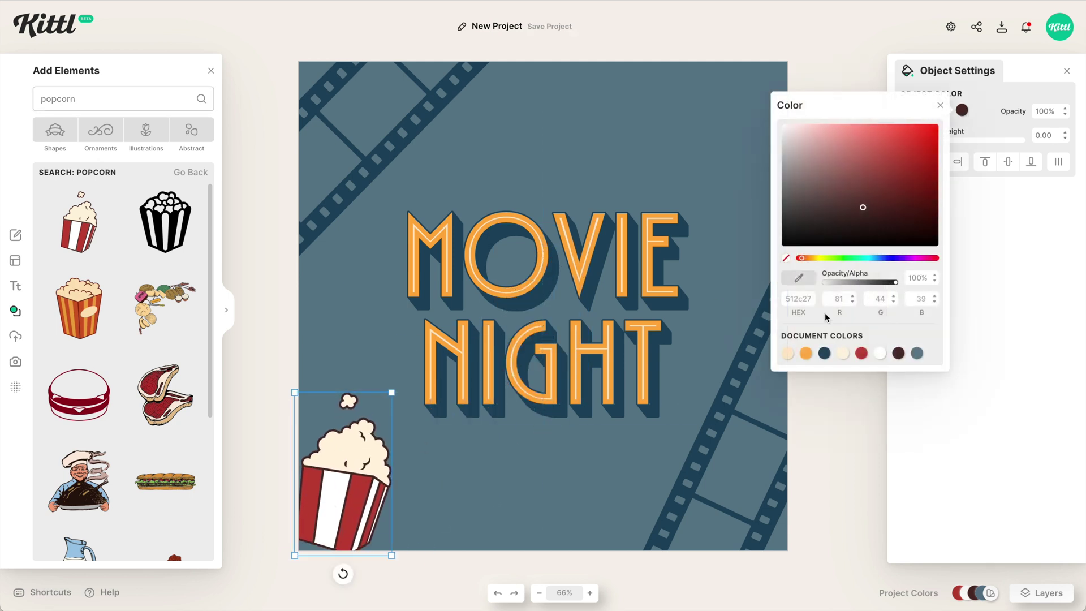
click(824, 353)
click(996, 114)
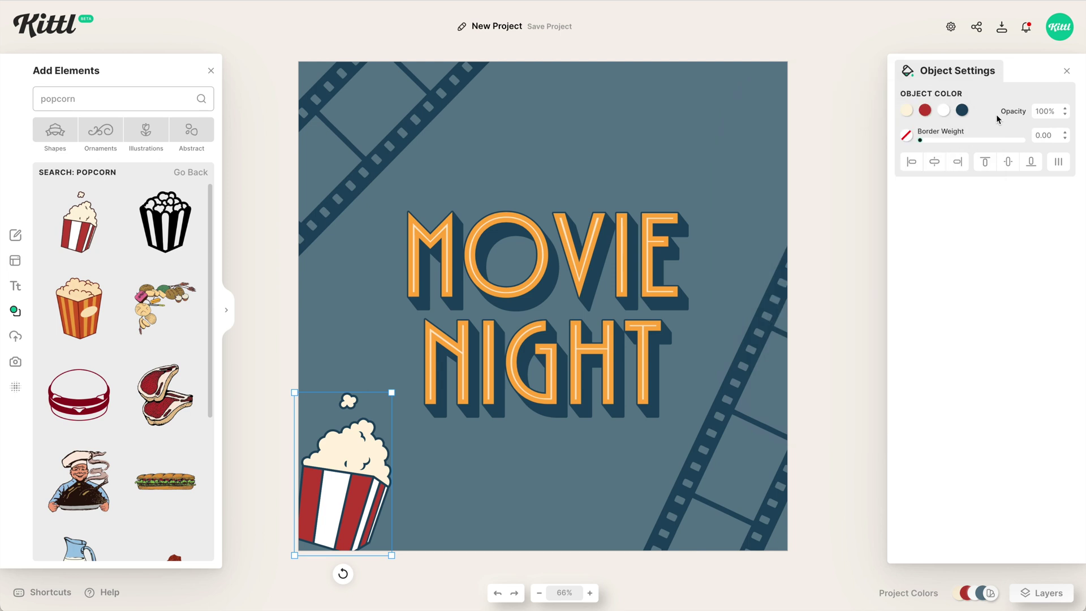
click(927, 111)
click(769, 353)
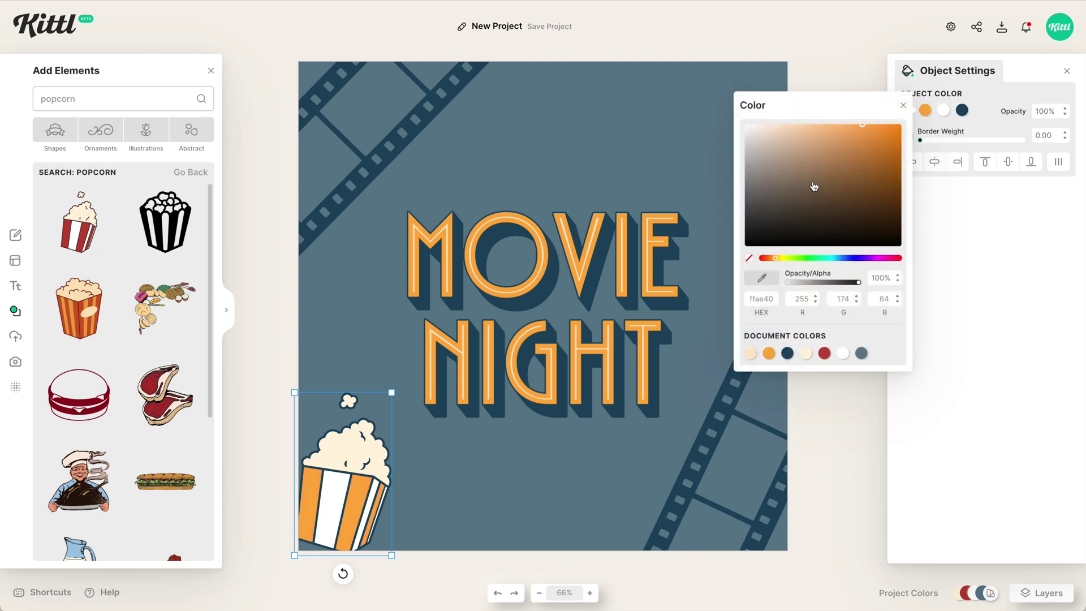
drag(394, 399, 417, 346)
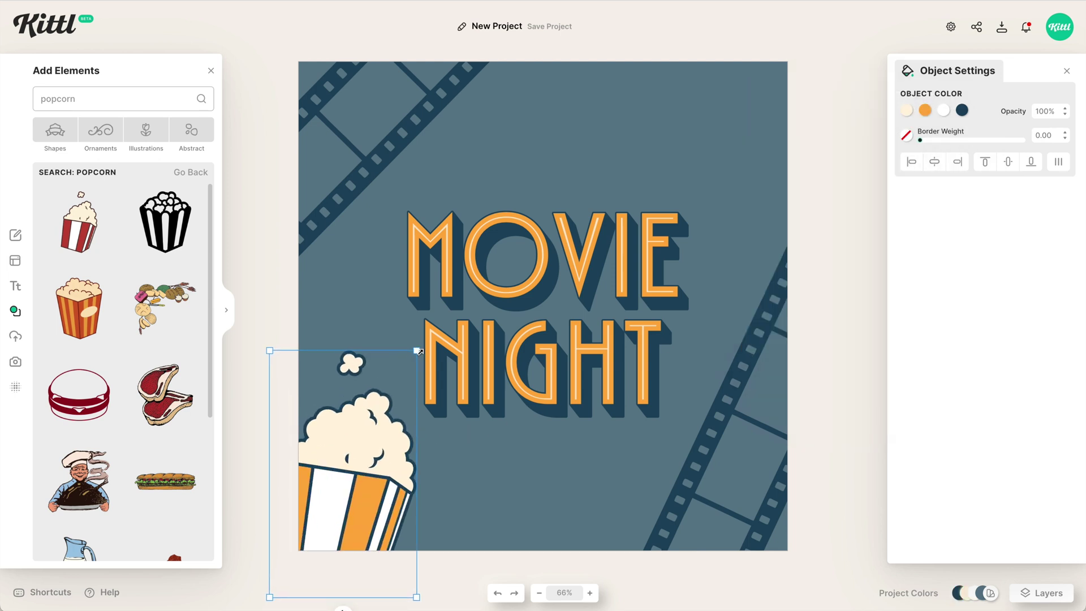
click(519, 523)
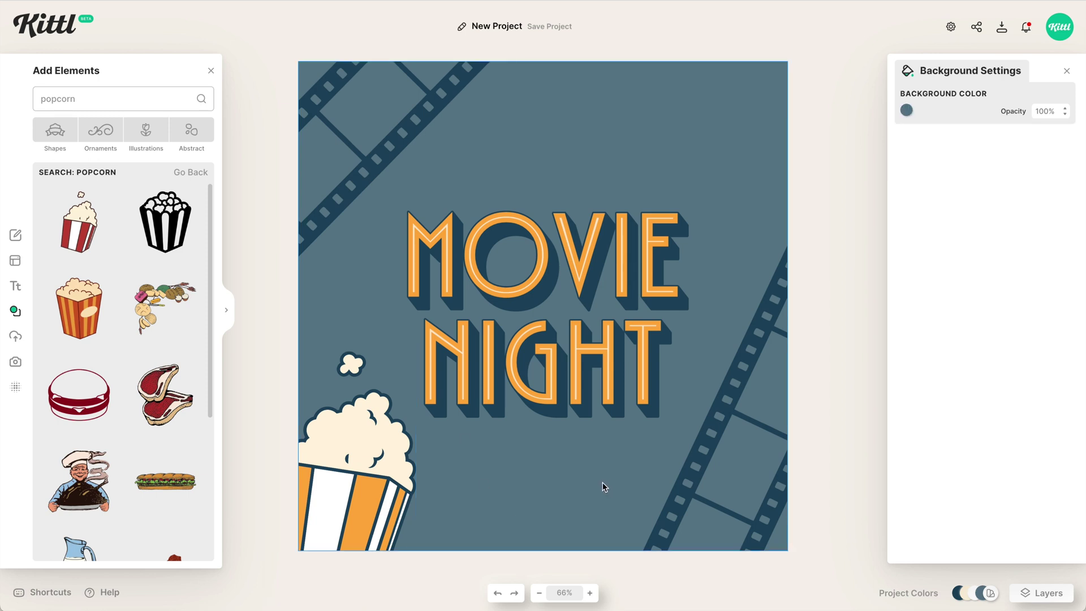
Nudge the MOVIE NIGHT headline slightly higher and enlarge it a little
drag(586, 256, 588, 248)
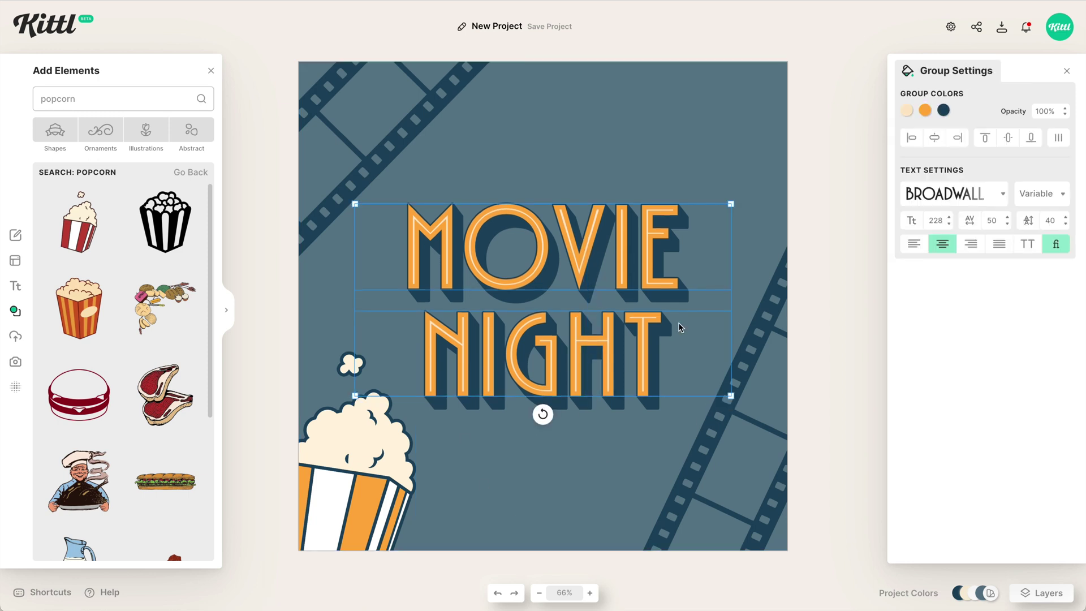
drag(731, 398, 752, 416)
click(588, 516)
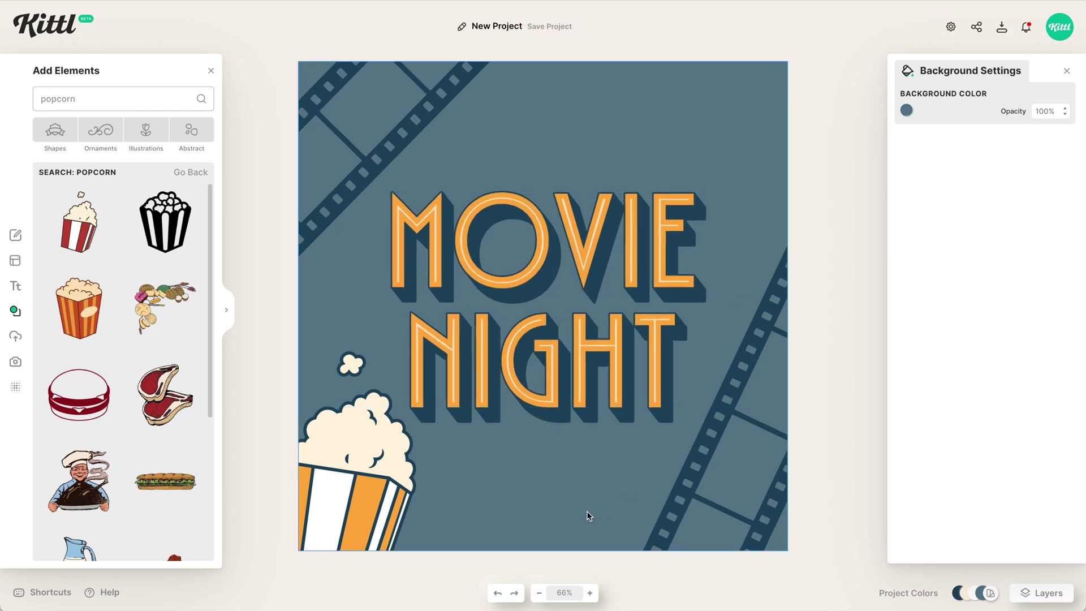